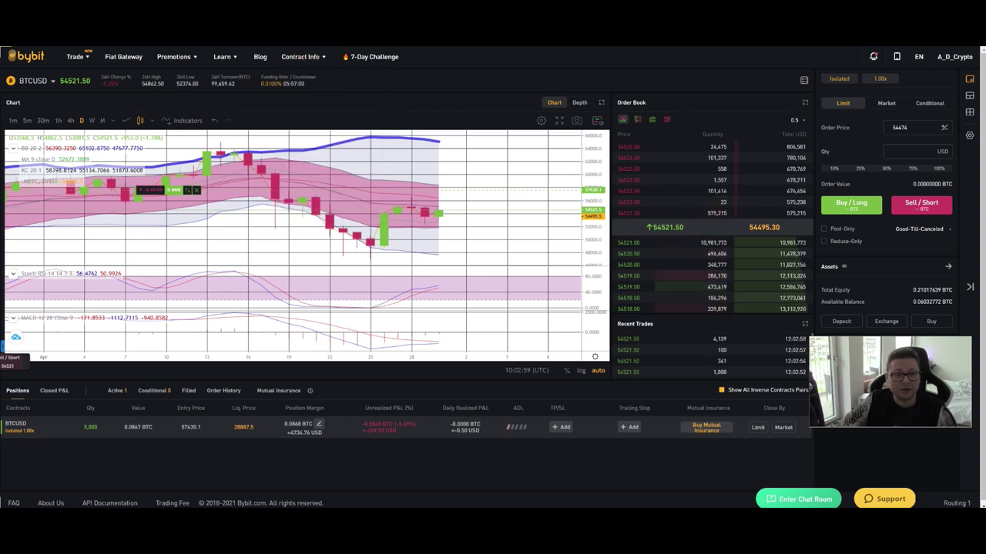
Switch to the YouTube video page and highlight the Bybit registration and bonus claim lines in the description.
key("ctrl+Tab")
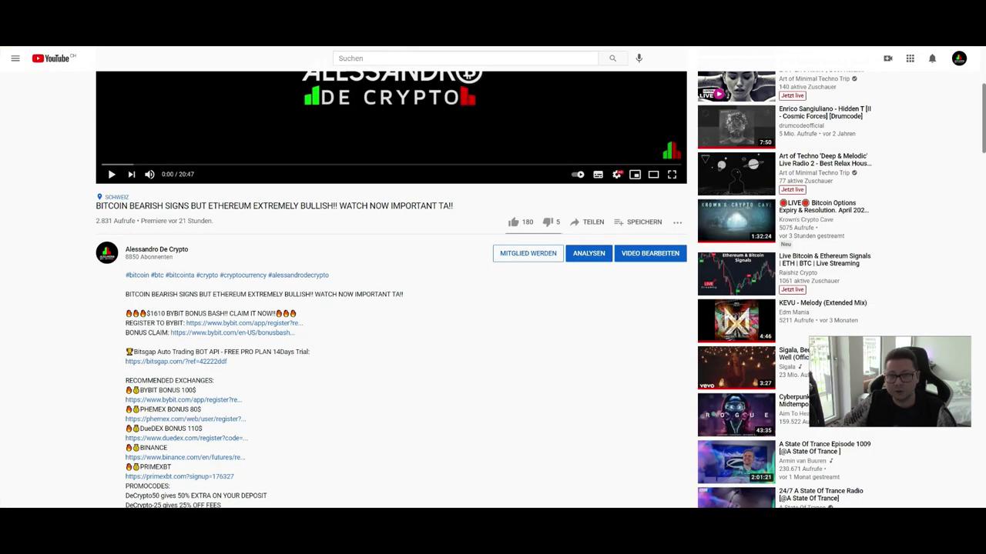
scroll(192, 231, "down", 2)
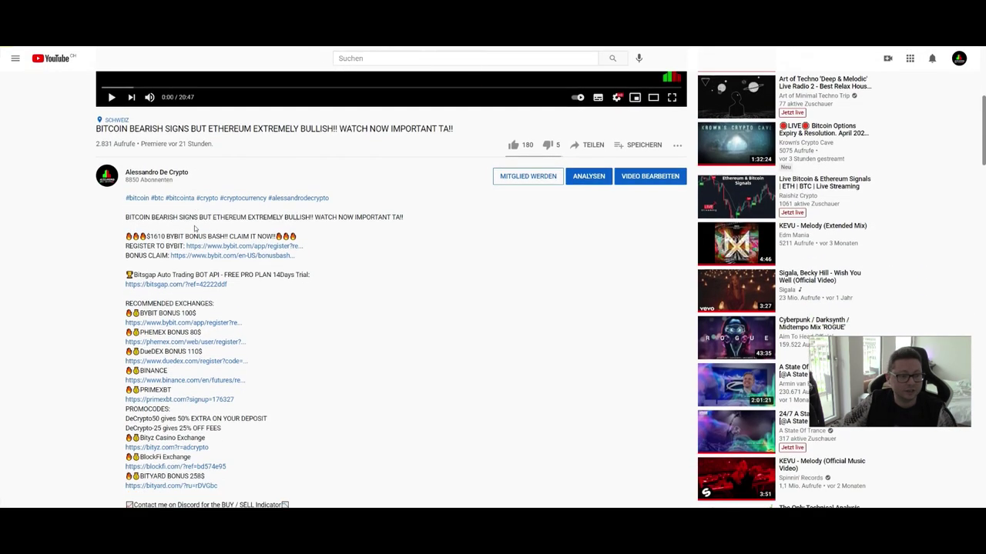
left_click_drag(127, 185, 311, 187)
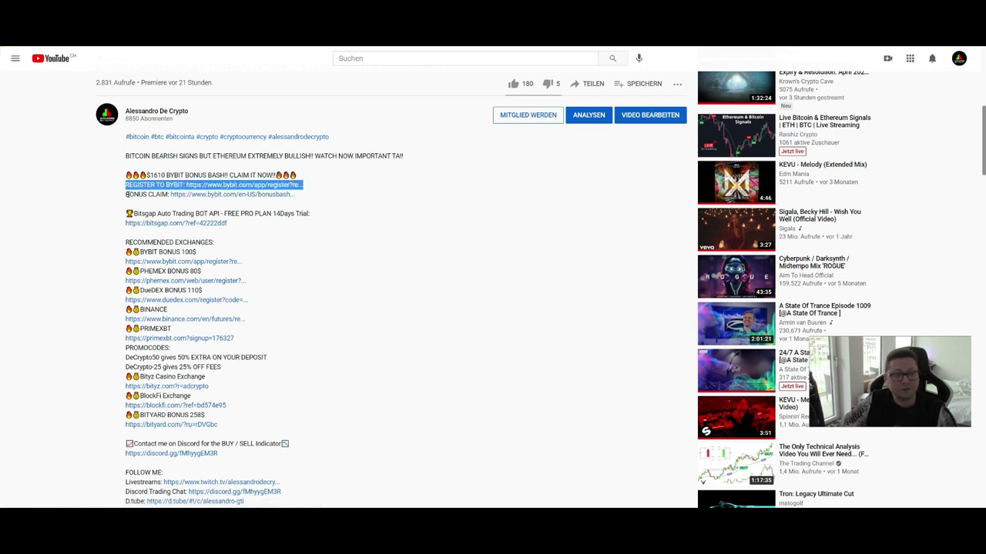
left_click_drag(126, 194, 294, 192)
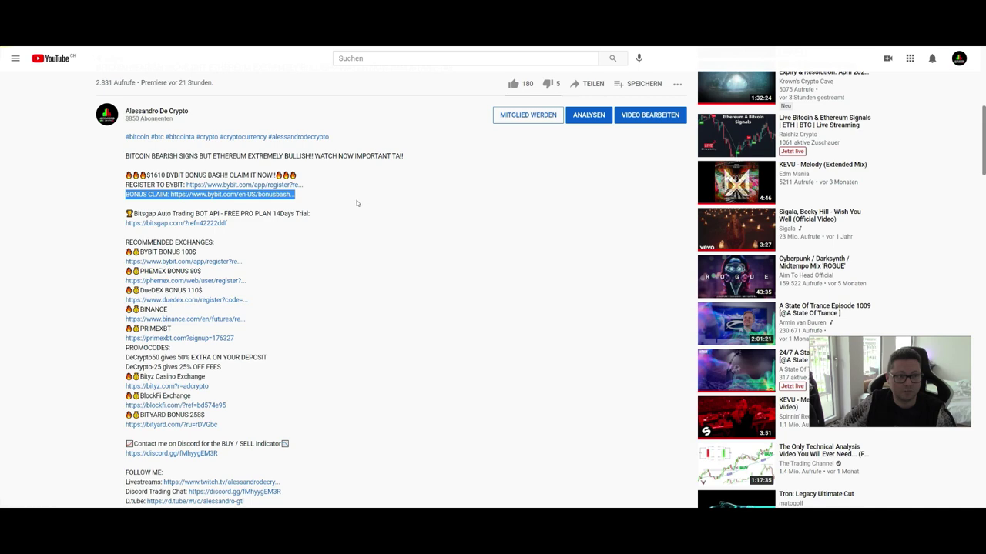
scroll(356, 203, "up", 5)
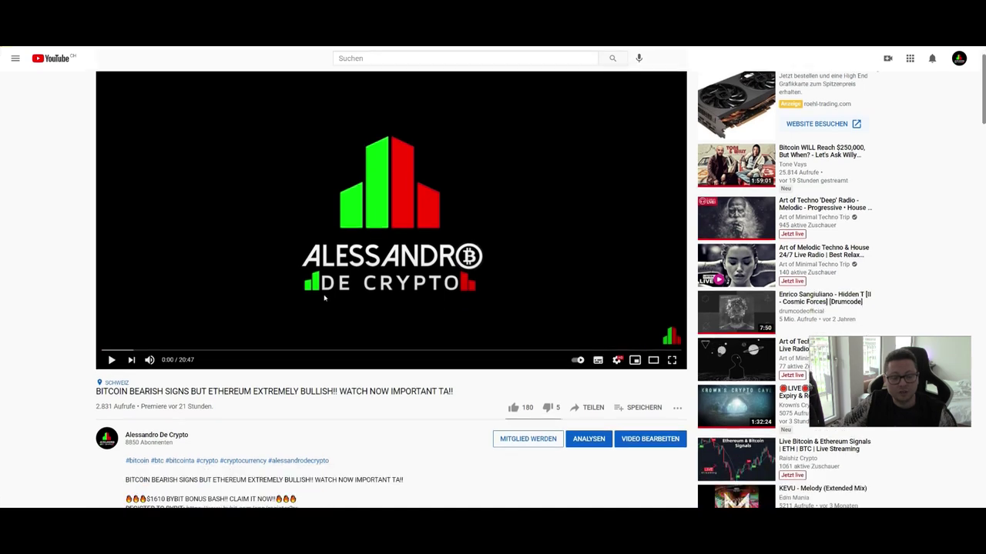
scroll(285, 316, "down", 5)
left_click_drag(125, 287, 295, 287)
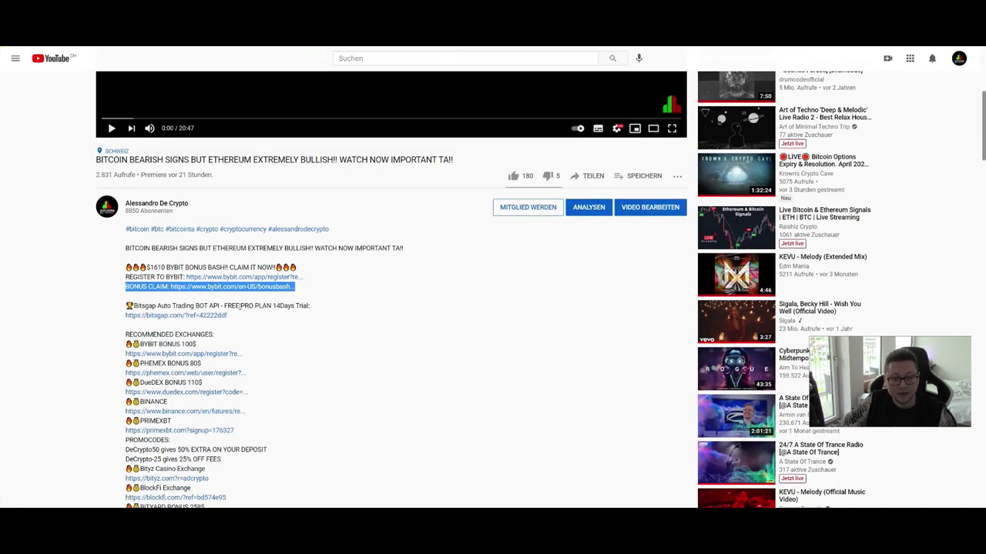
Highlight the free Pro plan and 14-day trial wording in the Bitsgap line of the description.
left_click_drag(224, 306, 312, 309)
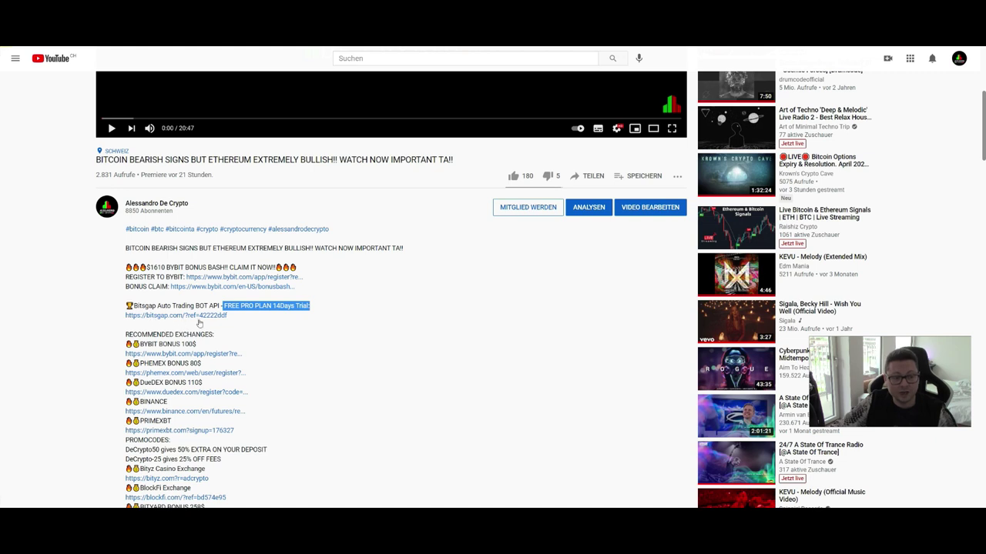
left_click(275, 306)
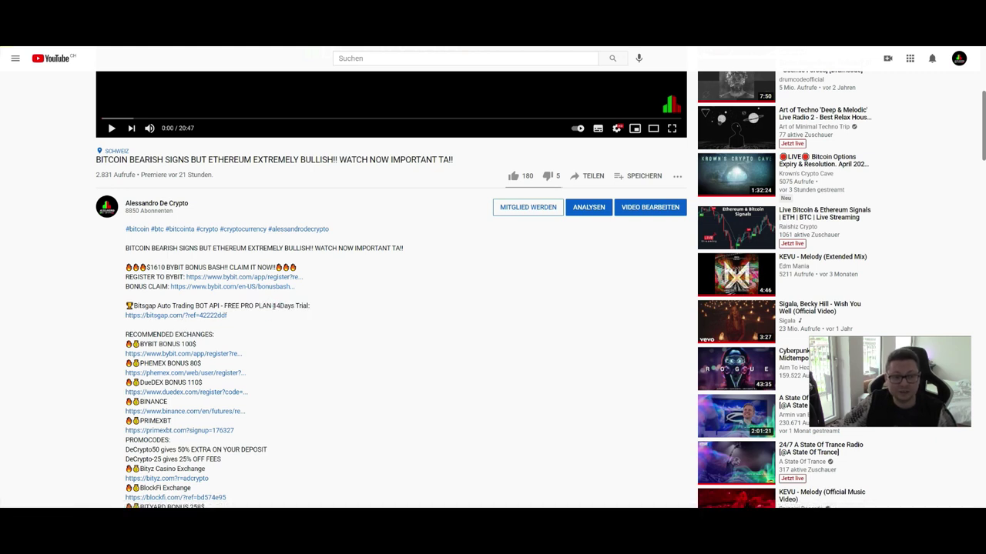
left_click_drag(273, 307, 310, 306)
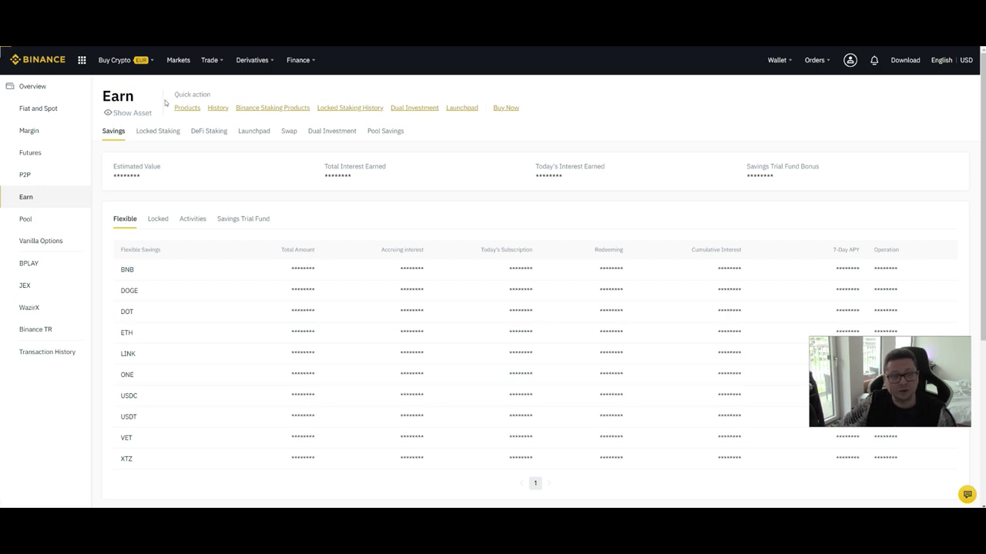
Highlight the Earn heading on the Binance wallet page and the Binance entry among the description's recommended exchanges.
left_click_drag(100, 96, 135, 97)
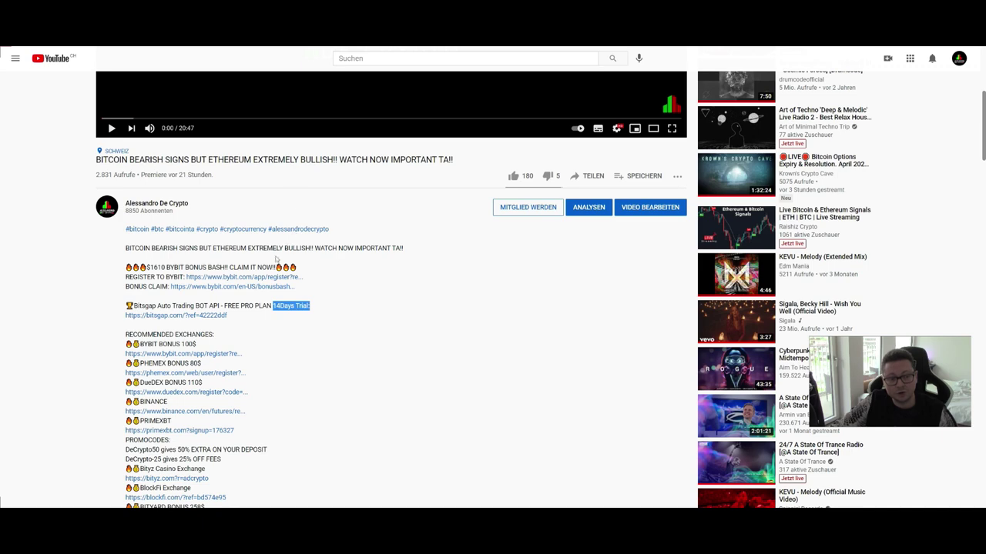
scroll(158, 263, "down", 2)
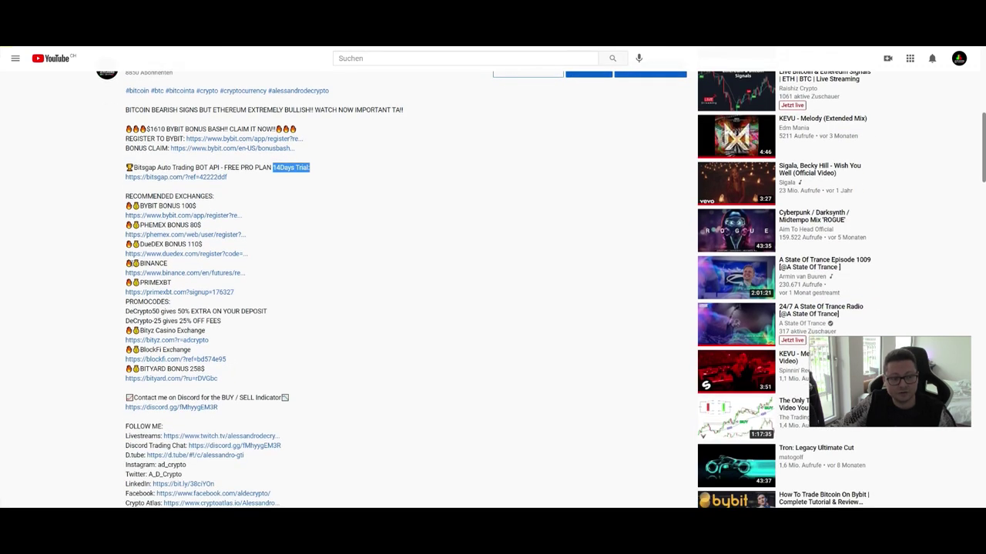
left_click_drag(133, 264, 168, 263)
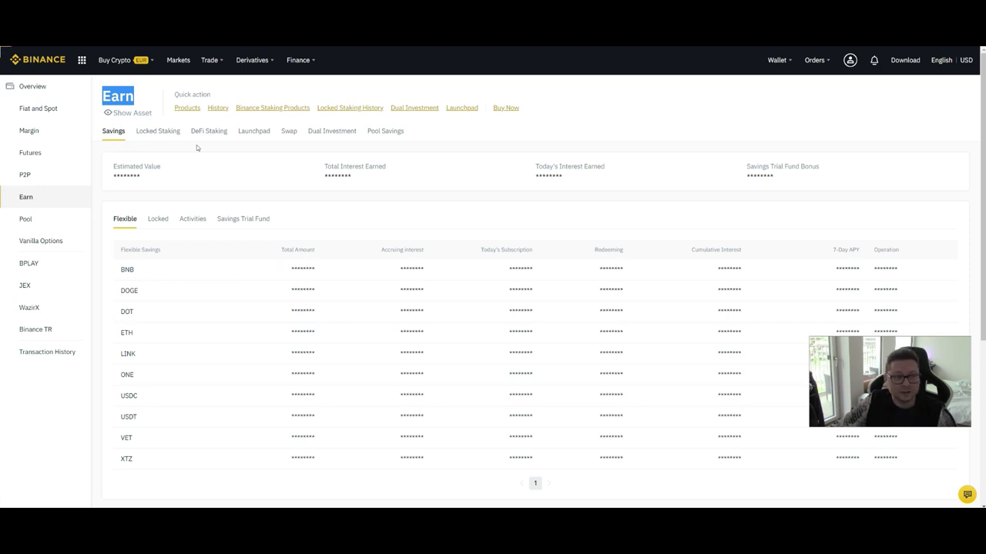
Open the Binance Savings products from the Earn page and review the expanded Flexible Savings list, collapsing it when done.
left_click(187, 108)
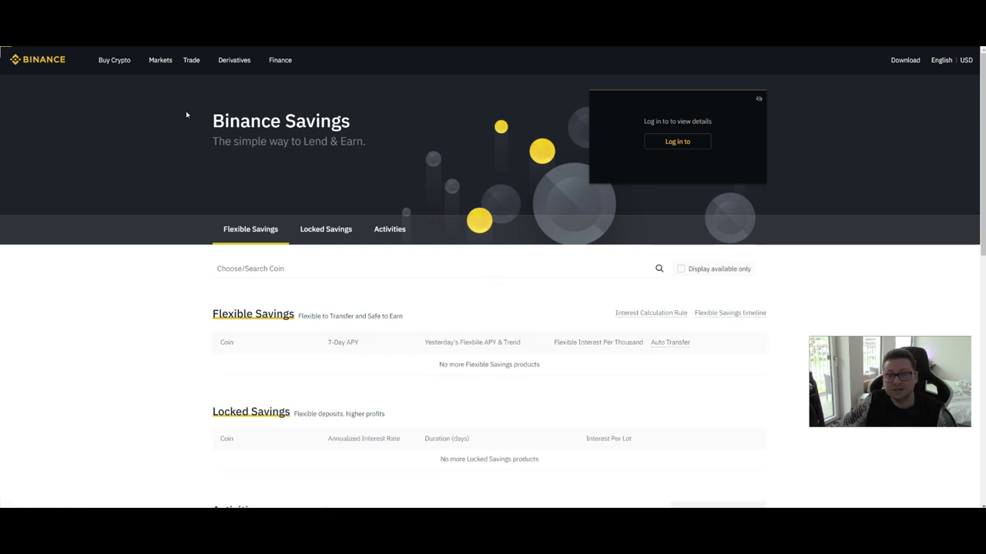
scroll(440, 202, "down", 1)
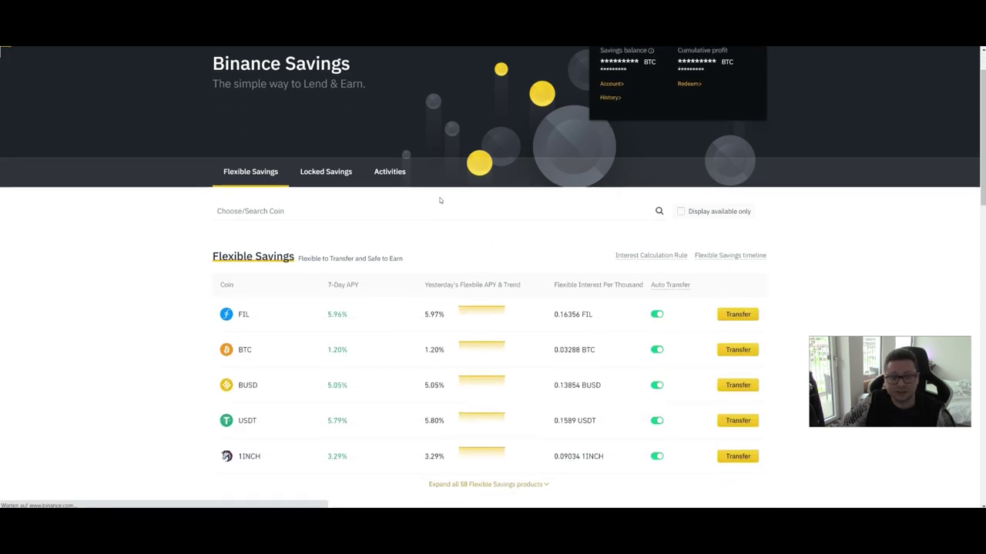
scroll(439, 199, "down", 3)
left_click(469, 309)
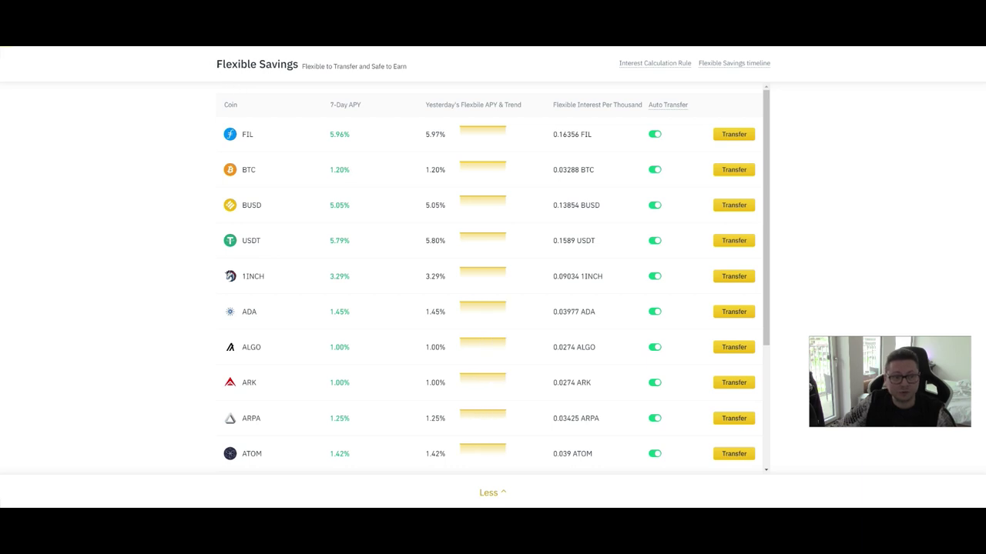
left_click_drag(215, 64, 304, 67)
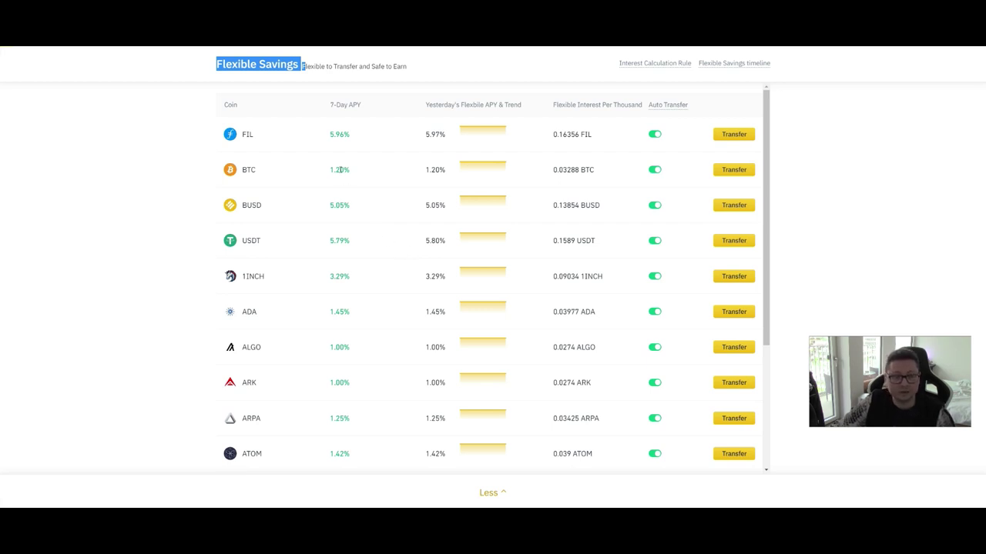
scroll(338, 171, "down", 3)
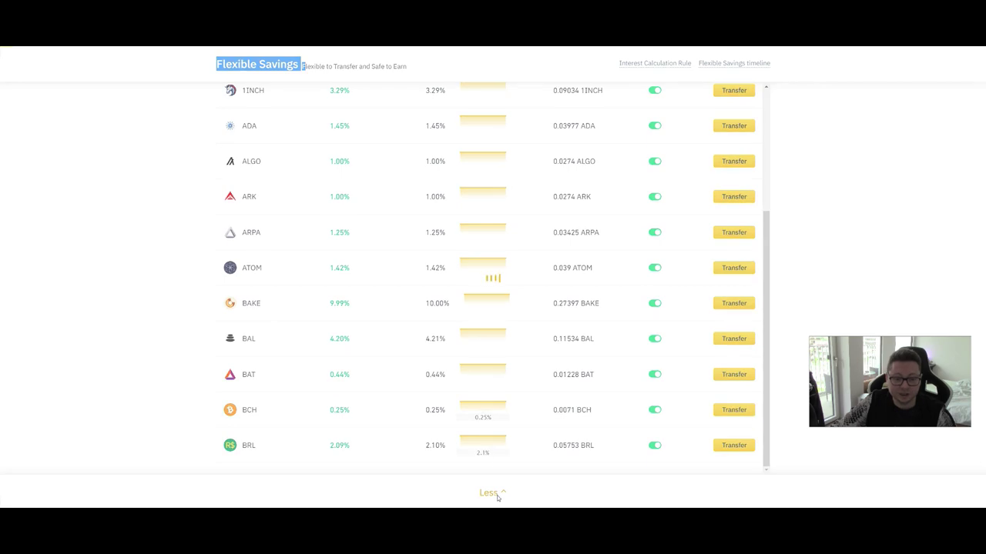
left_click(497, 495)
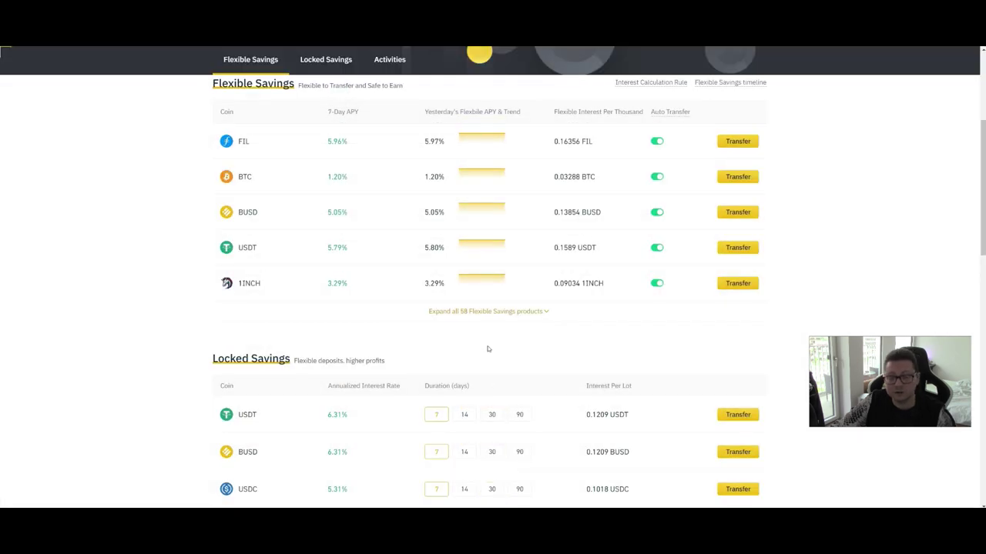
Highlight the Locked Savings heading and the annualized interest rates of USDT and BUSD.
scroll(486, 349, "down", 1)
scroll(472, 330, "down", 1)
left_click_drag(212, 174, 291, 174)
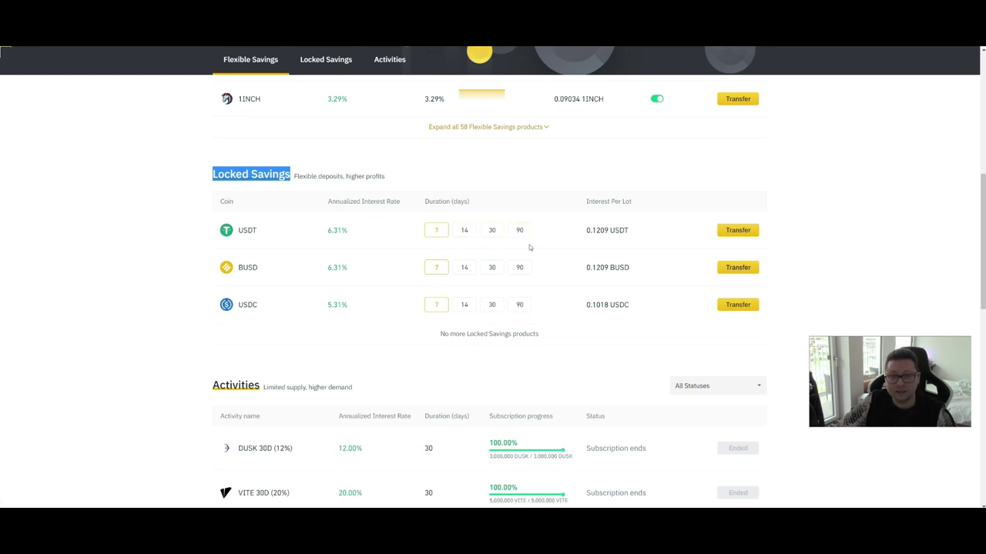
double_click(330, 230)
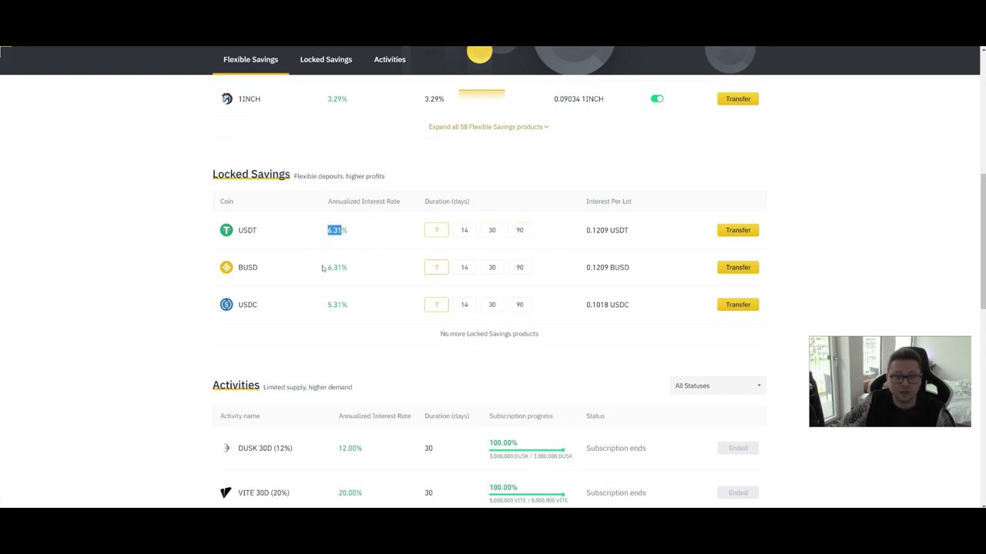
double_click(330, 267)
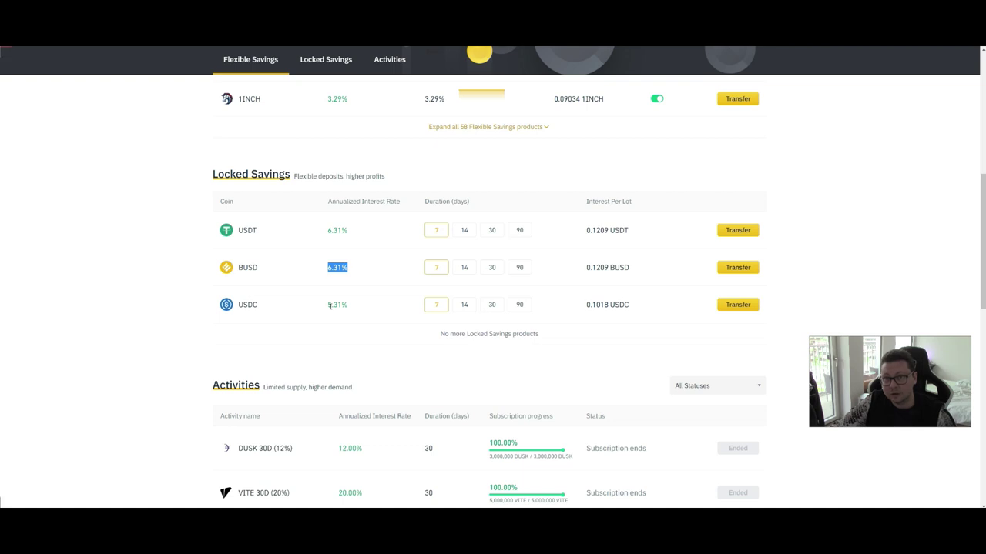
Look over the savings Activities list and return to the Flexible Savings table.
scroll(330, 306, "down", 4)
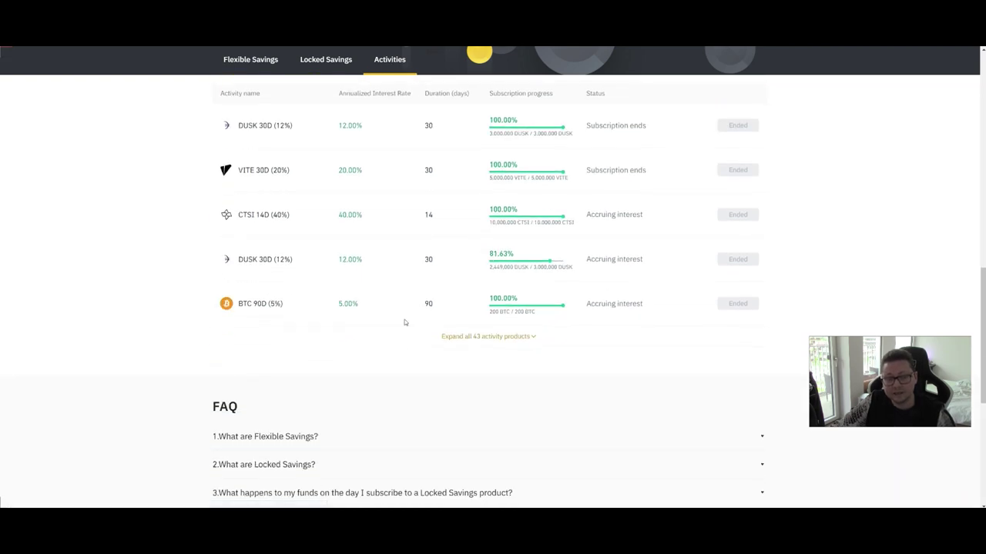
scroll(450, 326, "up", 1)
scroll(450, 325, "up", 10)
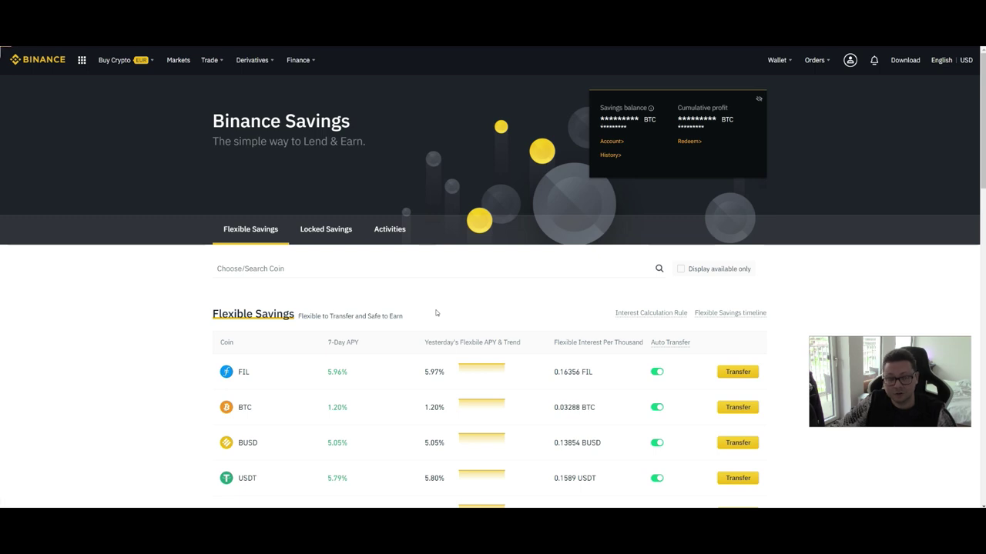
scroll(436, 313, "down", 1)
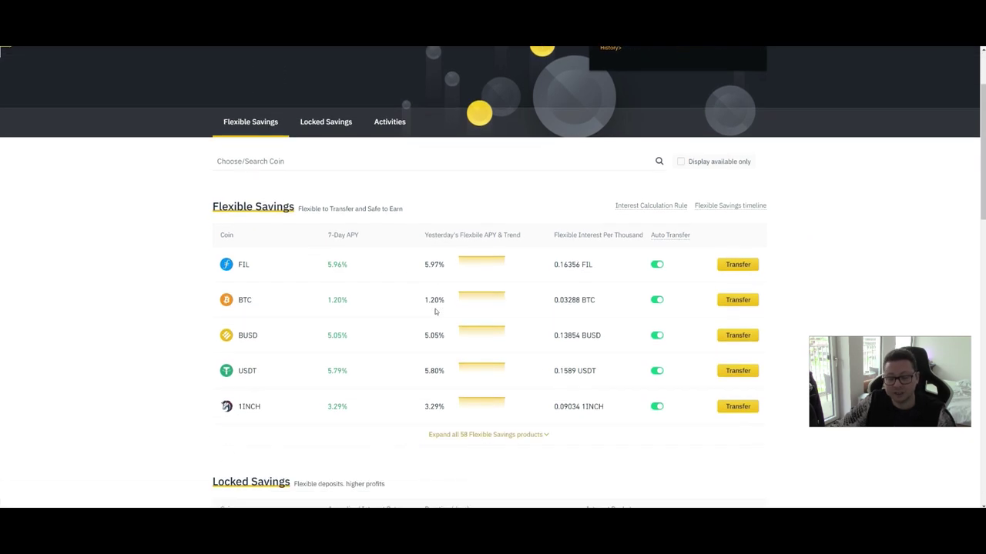
scroll(435, 311, "down", 1)
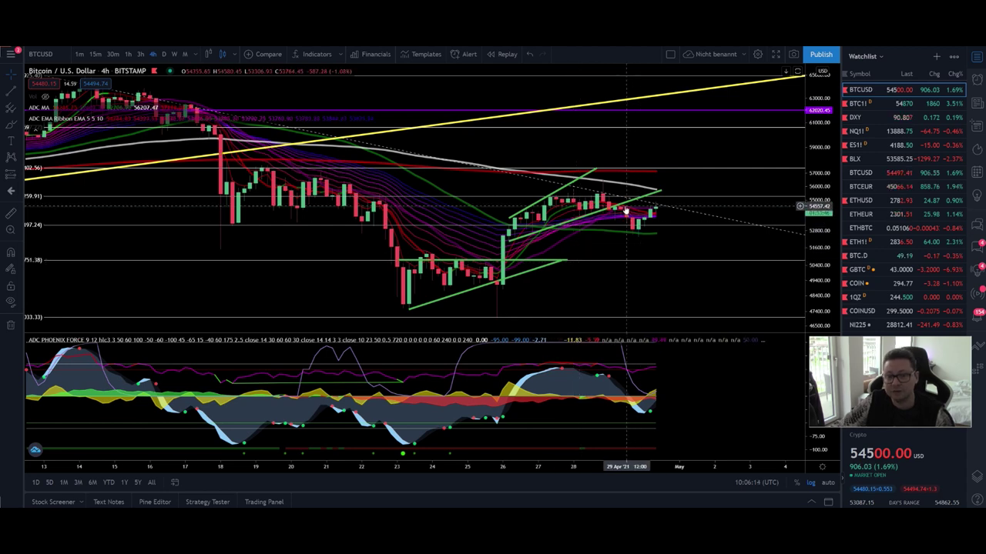
Switch to the TradingView BTCUSD 4-hour chart and examine recent price action against the green channel, moving averages and Fibonacci levels.
left_click_drag(817, 217, 799, 237)
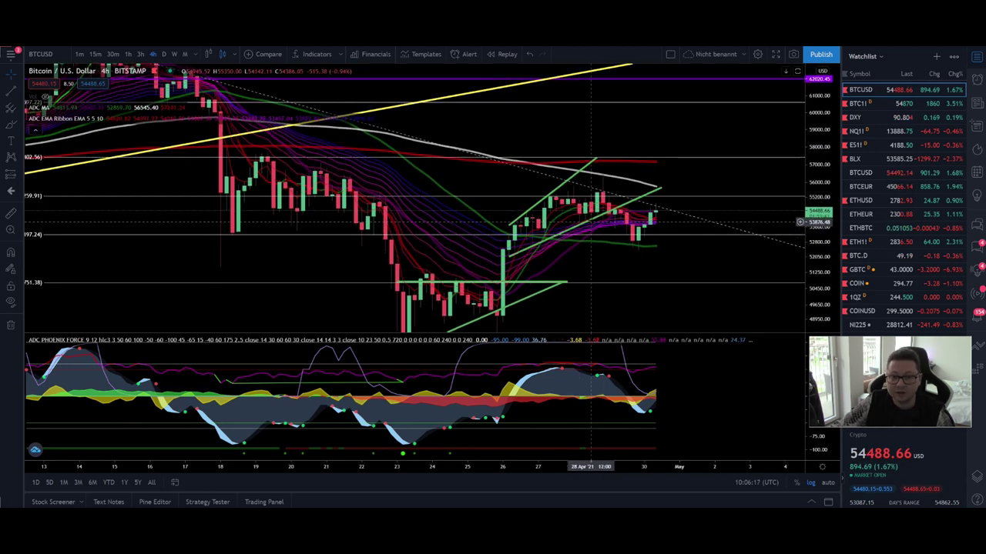
scroll(551, 219, "up", 3)
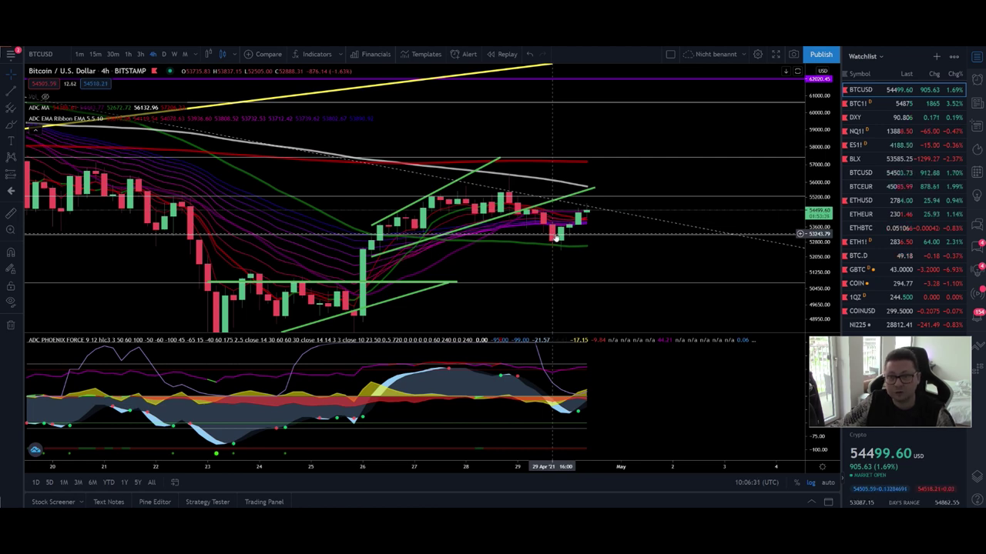
scroll(555, 239, "down", 3)
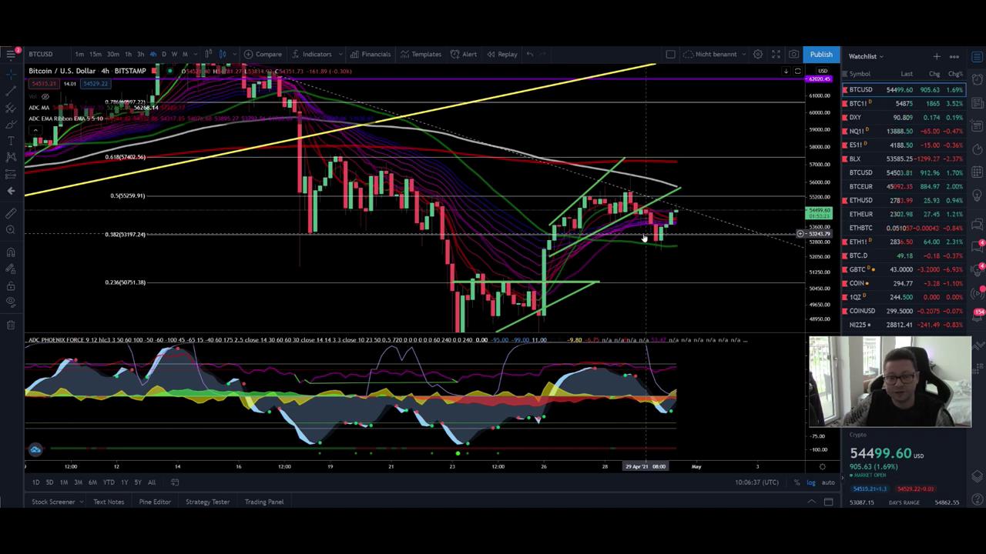
left_click_drag(644, 239, 605, 221)
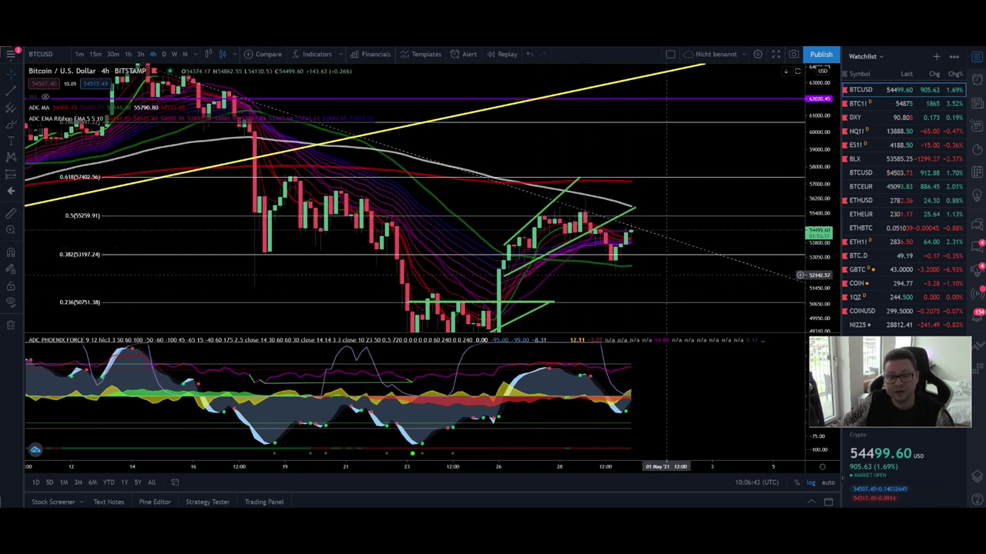
left_click_drag(722, 203, 679, 199)
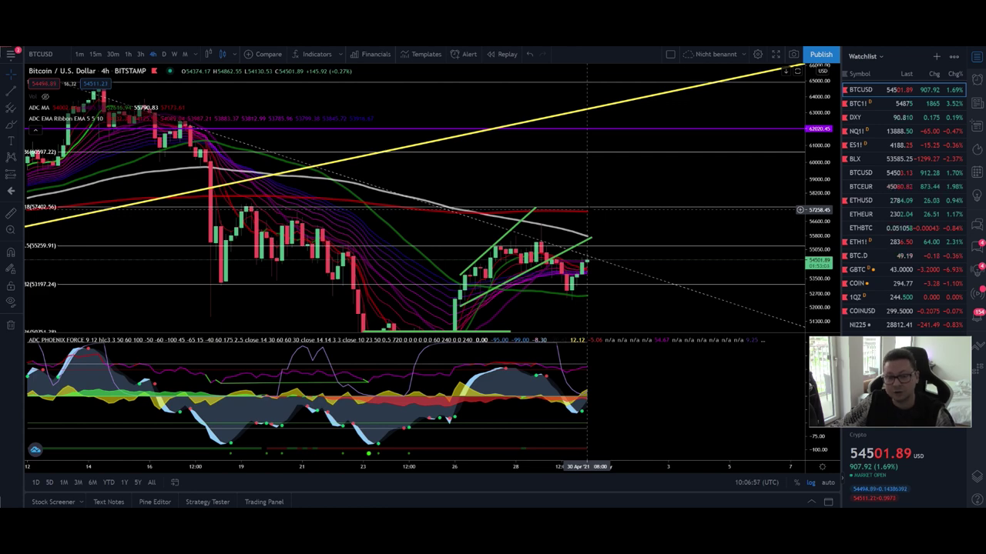
left_click_drag(588, 209, 578, 257)
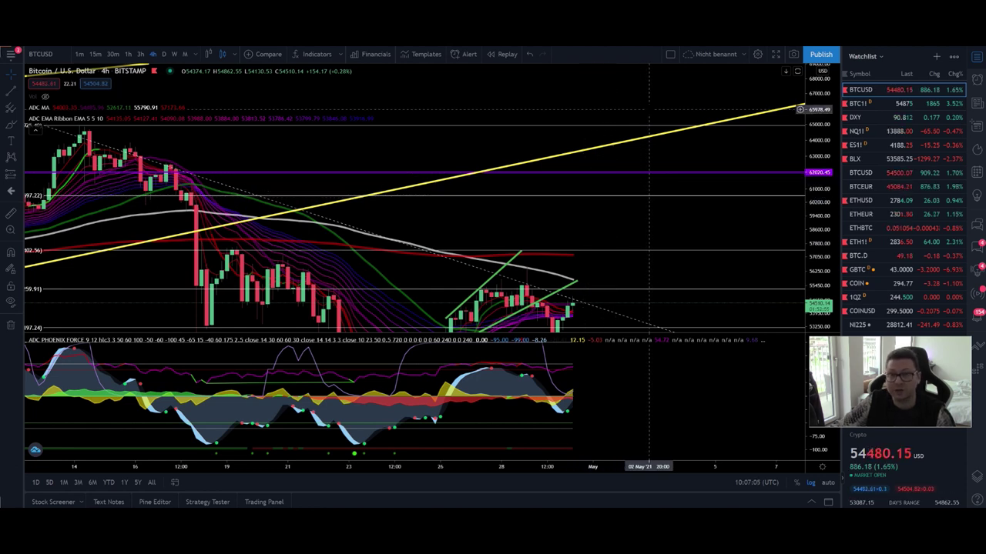
left_click_drag(645, 152, 667, 163)
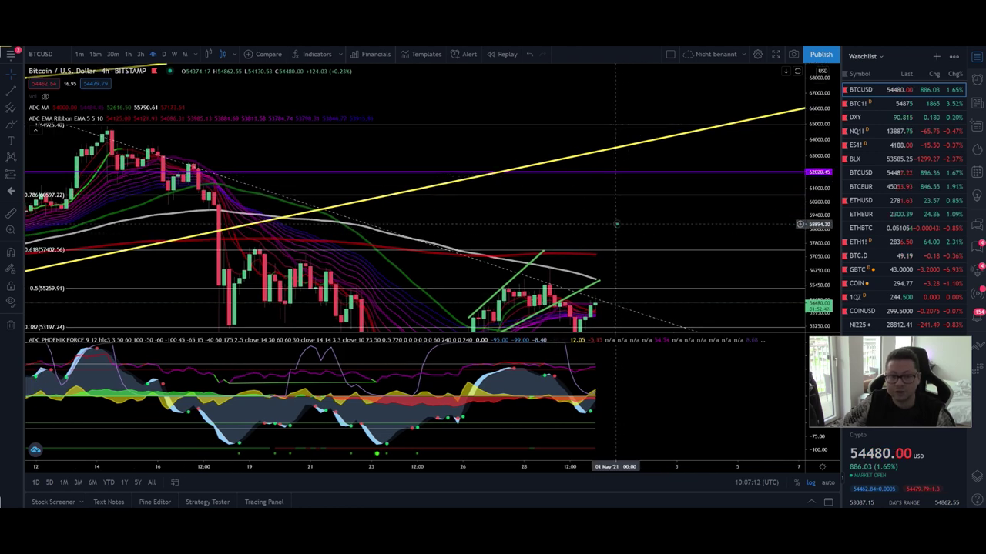
left_click_drag(616, 222, 643, 153)
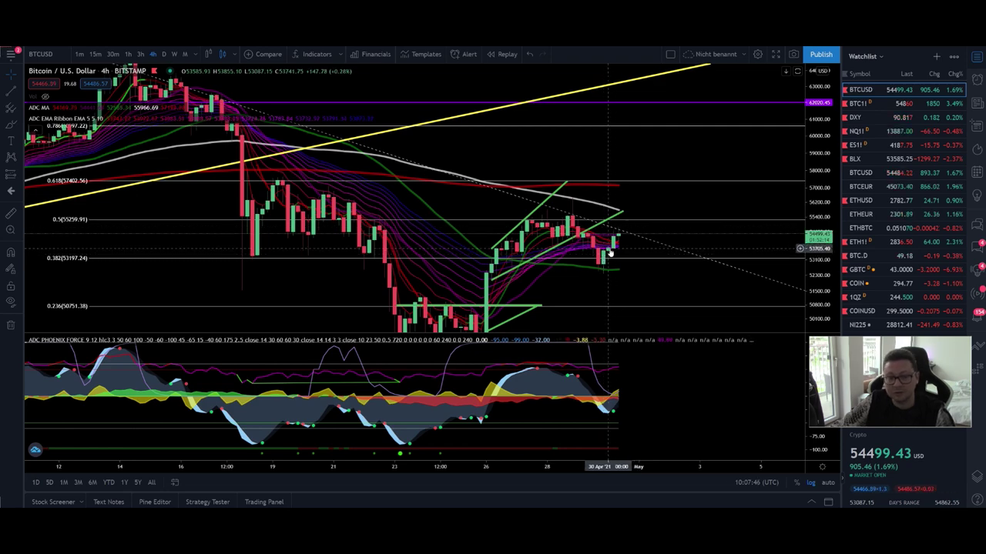
Set the BTCUSD chart to the 1-hour timeframe and show price history back to 19 April.
left_click(127, 54)
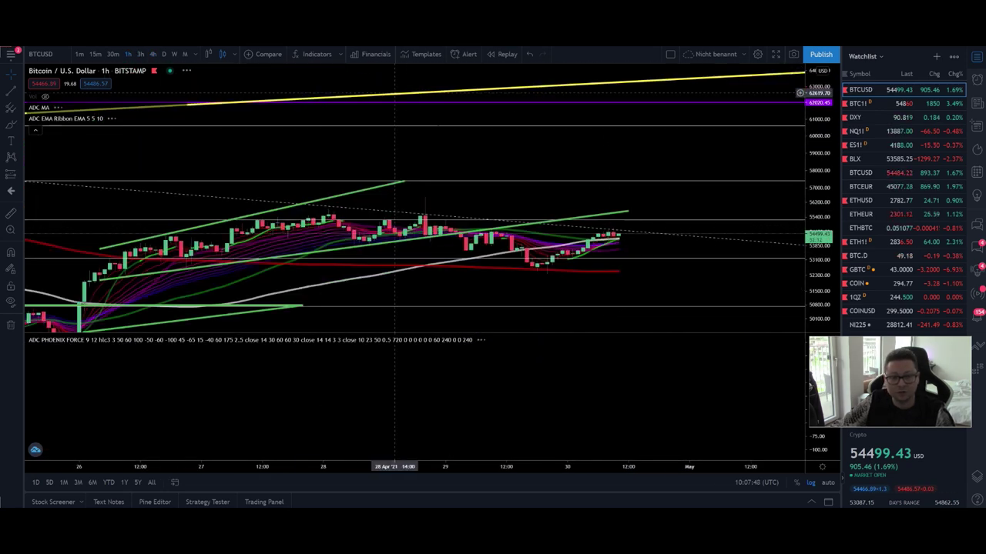
scroll(500, 236, "down", 3)
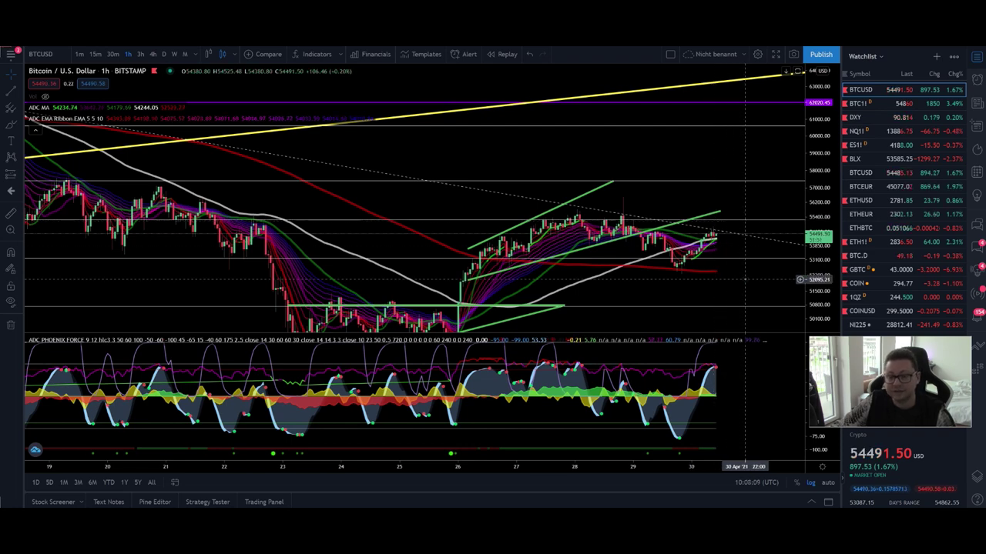
Set the BTCUSD chart to the 4-hour timeframe and examine recent price action against the green channel, moving averages and Fibonacci levels.
left_click_drag(712, 279, 686, 209)
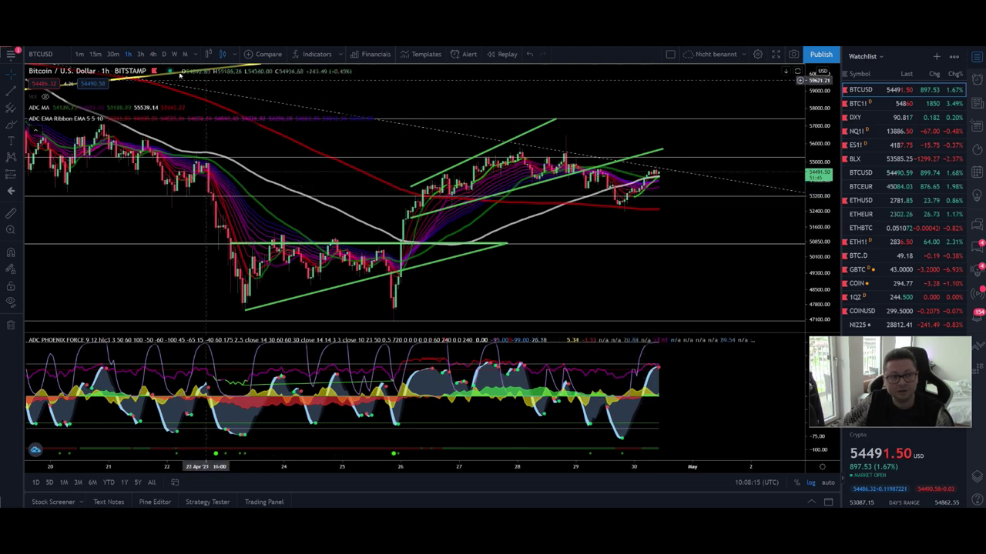
left_click(152, 54)
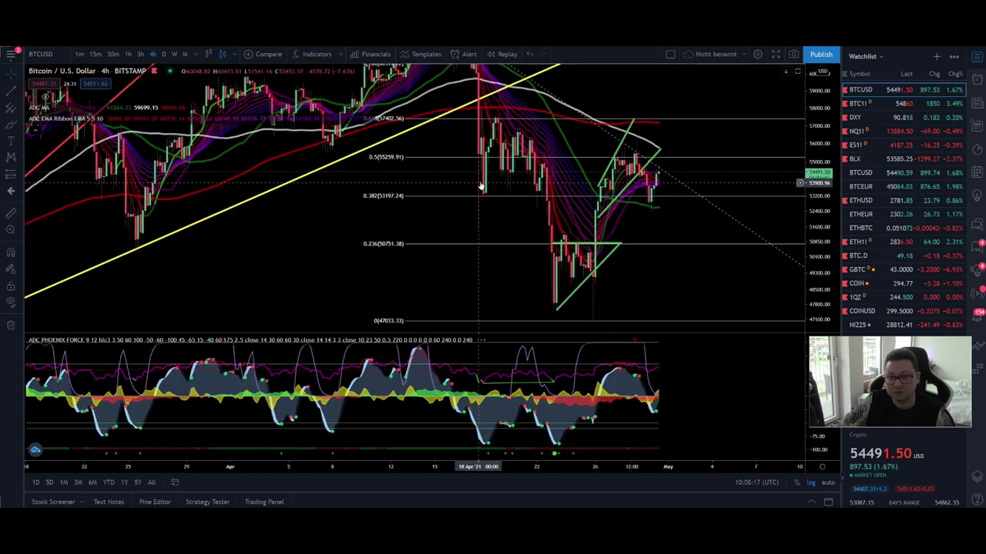
scroll(497, 161, "up", 5)
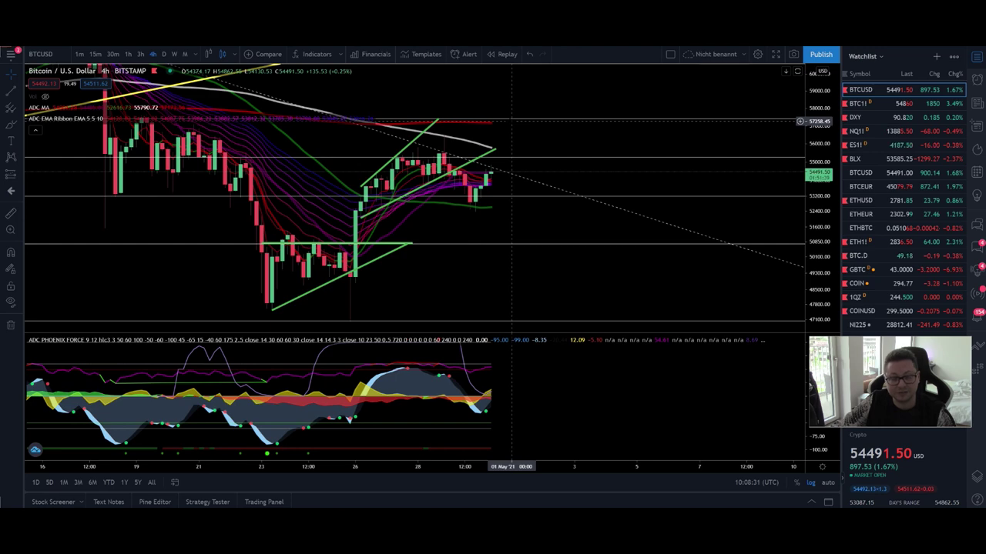
left_click_drag(523, 137, 565, 154)
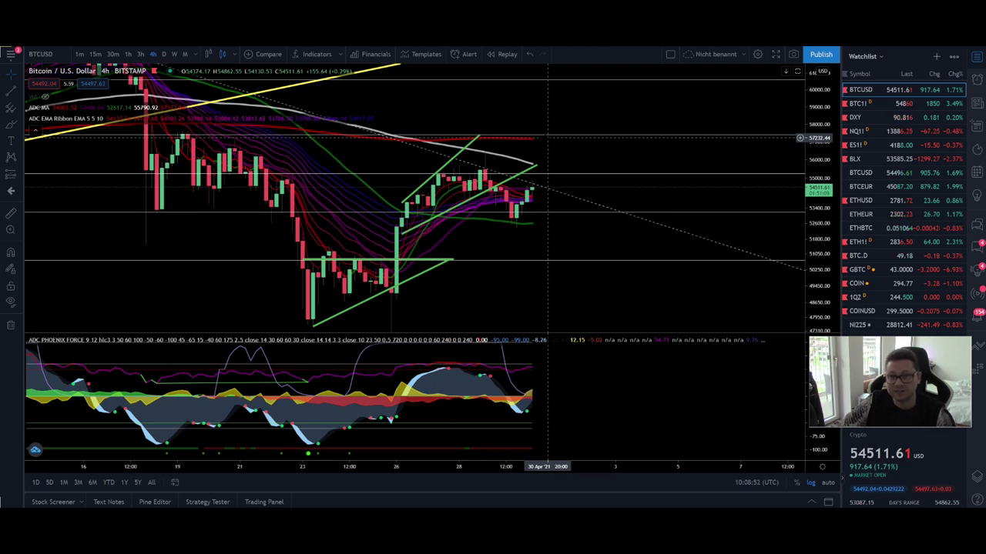
left_click_drag(548, 137, 544, 183)
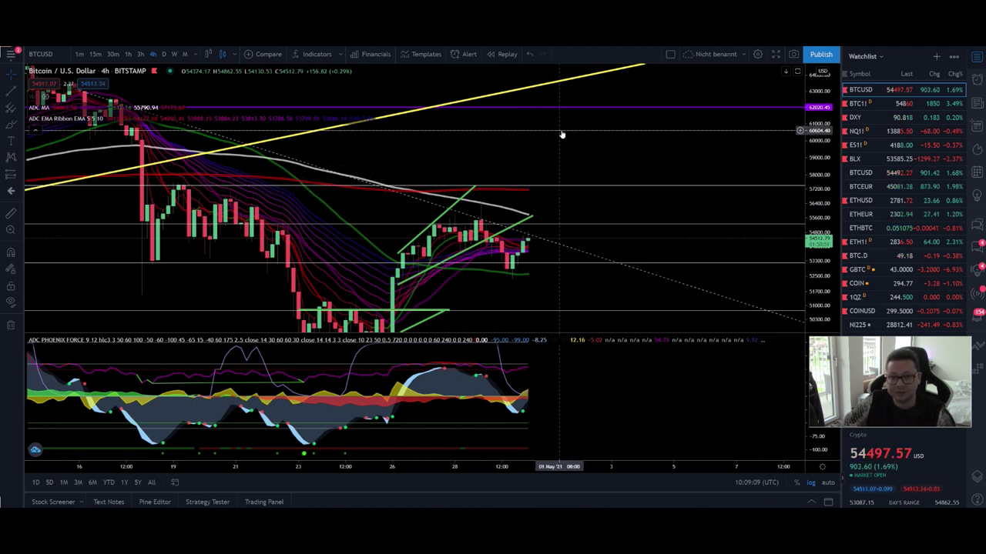
scroll(562, 135, "down", 5)
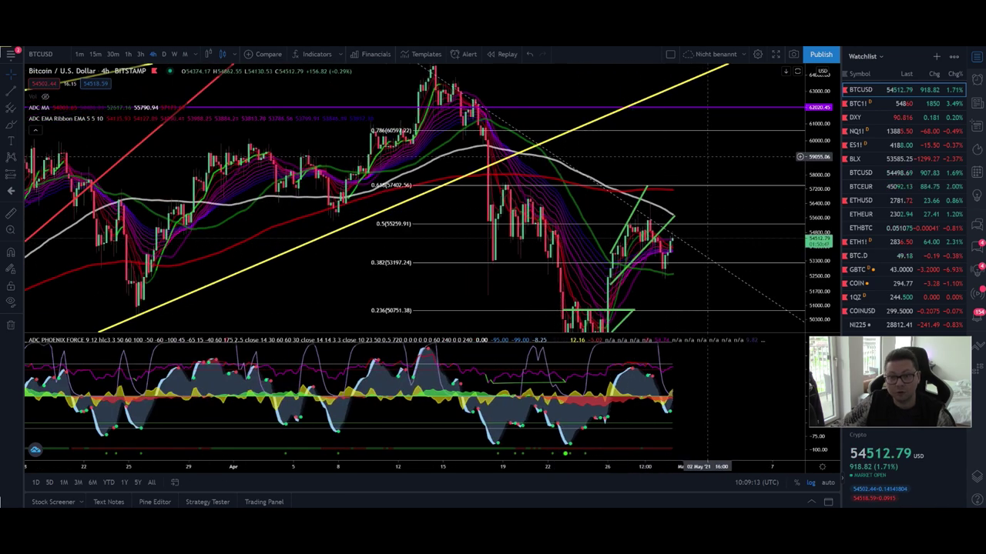
View the BTC1! Bitcoin CME Futures chart around the 19 April gap and return to the BTCUSD chart.
left_click(895, 103)
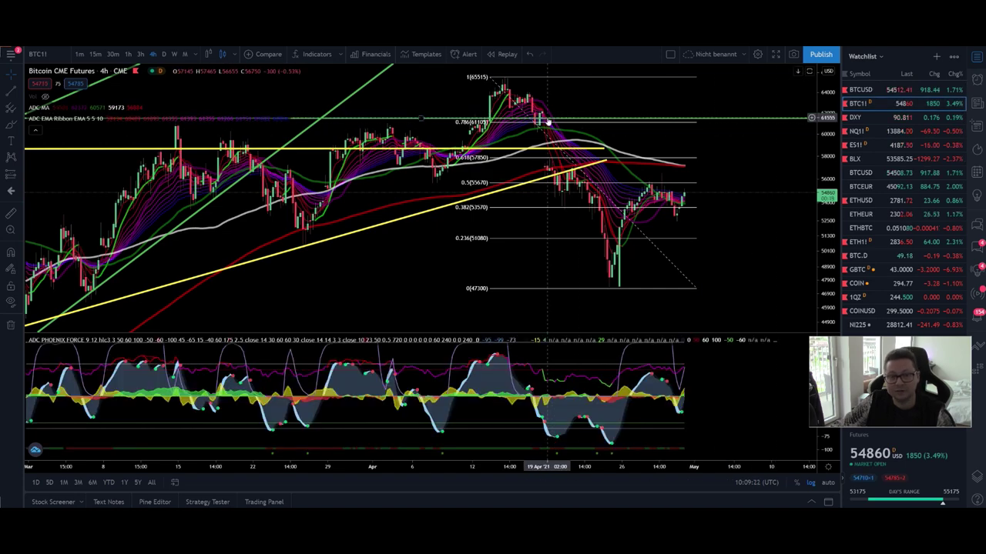
left_click(911, 91)
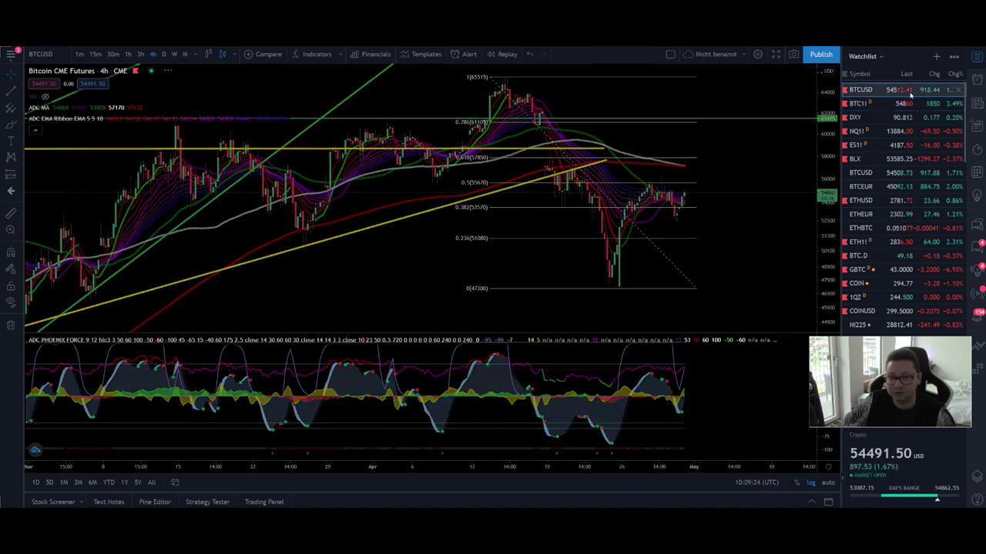
scroll(570, 224, "up", 5)
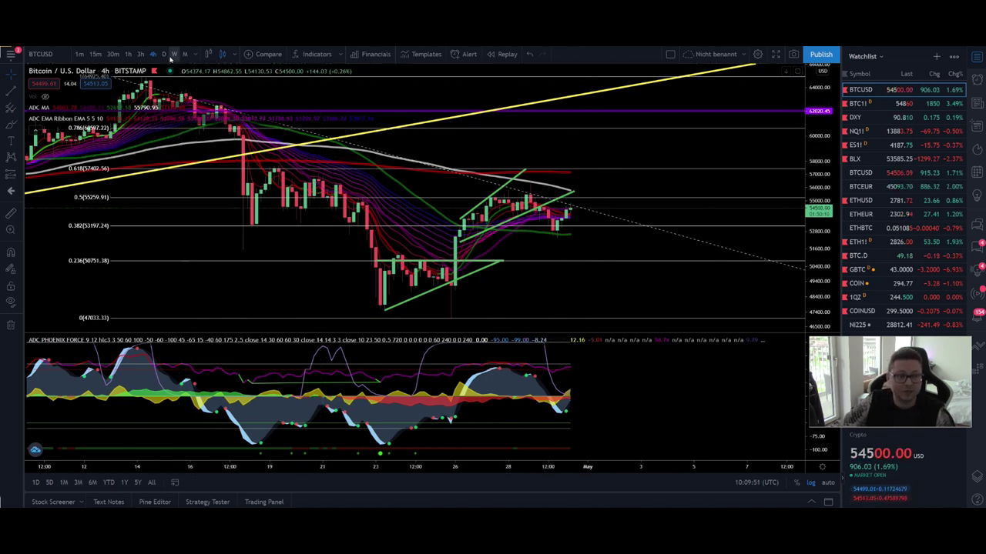
Set the BTCUSD chart to the daily timeframe and examine the candles since March against the Fibonacci levels and trend lines.
left_click(163, 54)
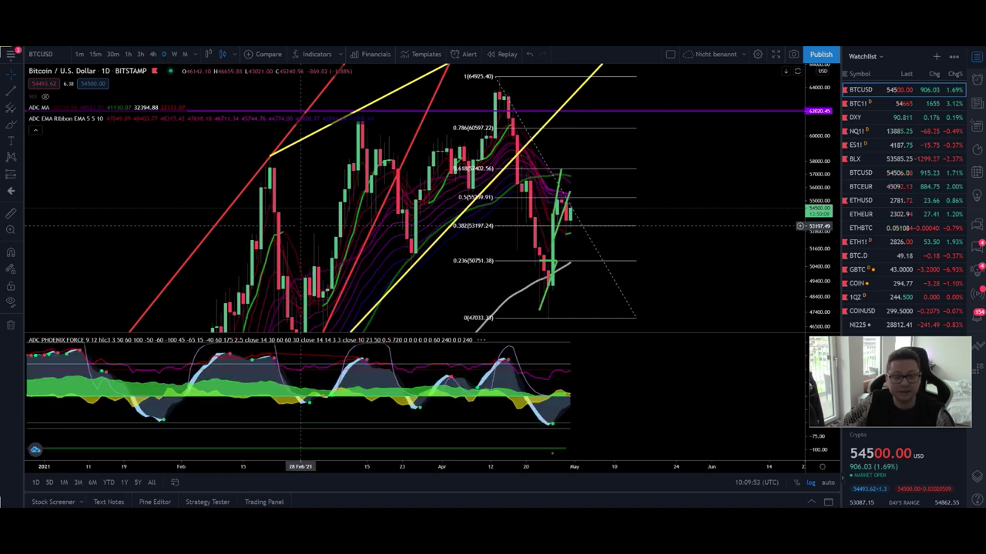
scroll(574, 188, "up", 4)
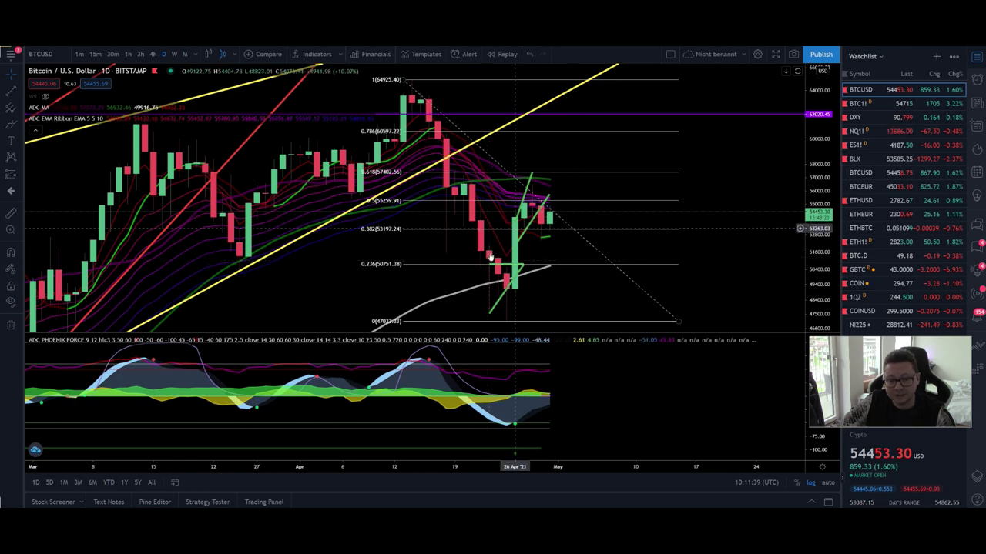
left_click_drag(600, 162, 635, 223)
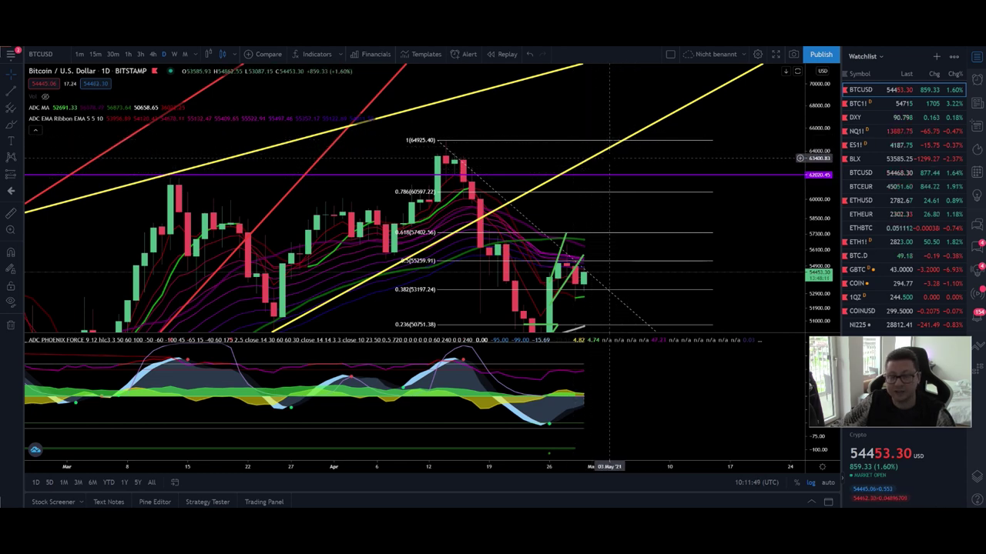
Maximise the ADC PHOENIX FORCE pane to inspect its daily momentum curves, and restore the combined chart view.
left_click_drag(608, 246, 607, 158)
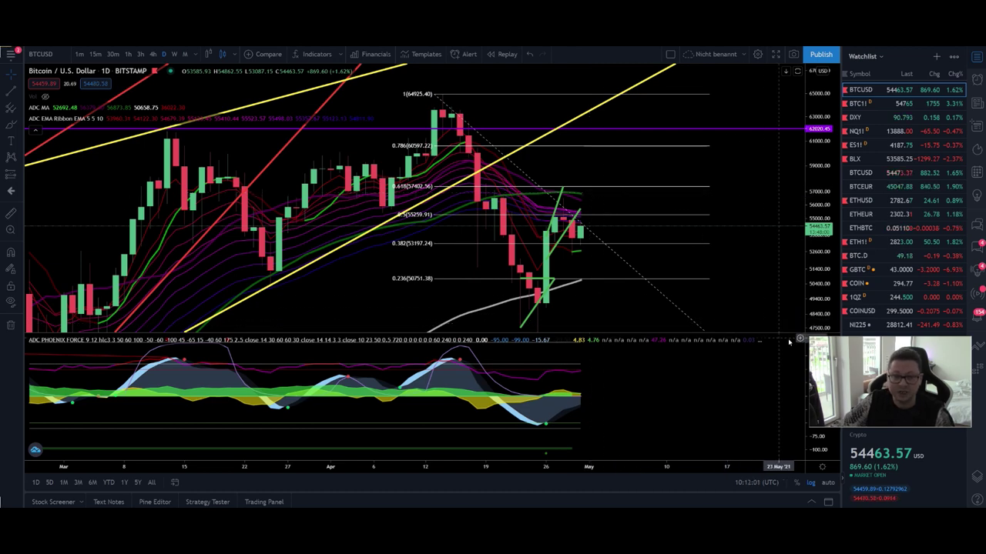
left_click(797, 342)
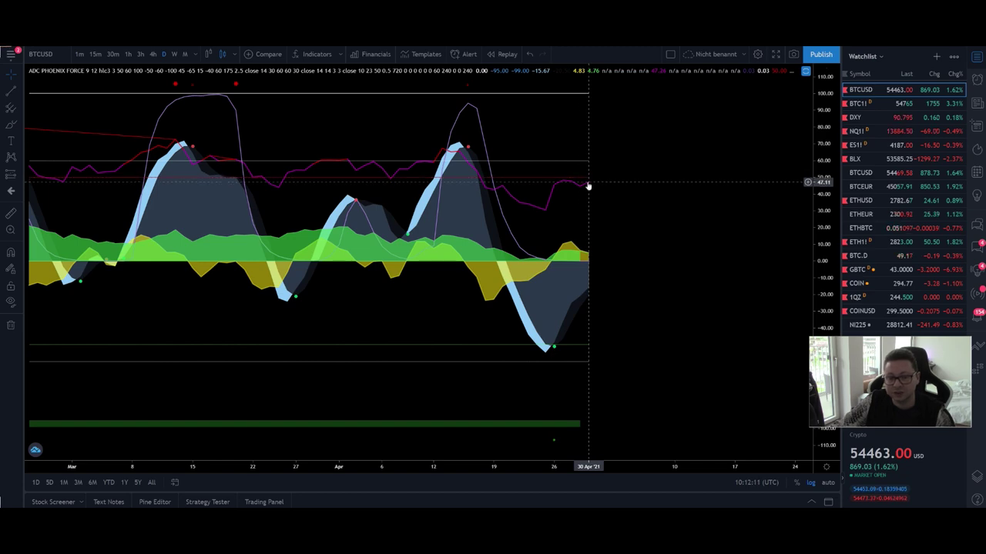
left_click(805, 73)
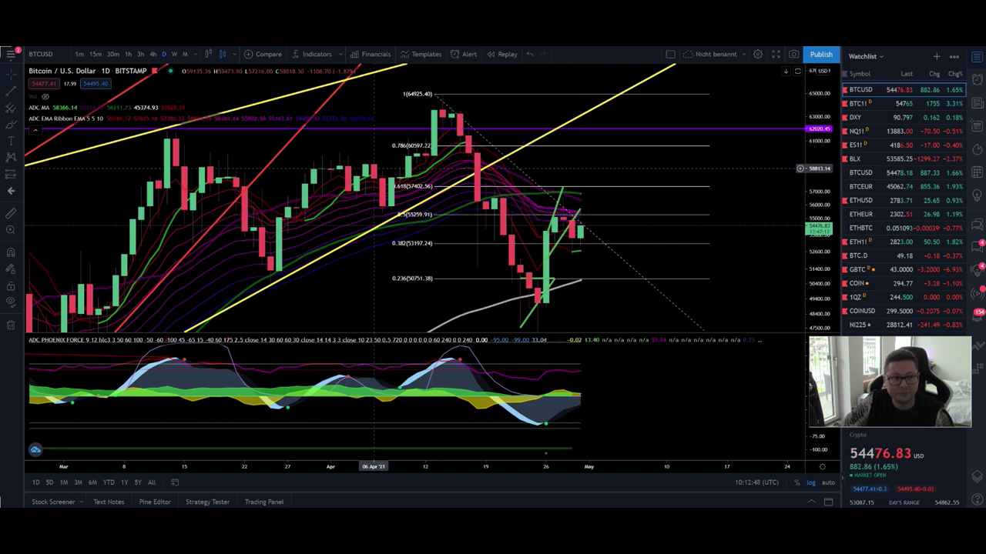
Remove the ADC EMA Ribbon from the daily chart and add the Hash Ribbons indicator from the favorites.
left_click(151, 118)
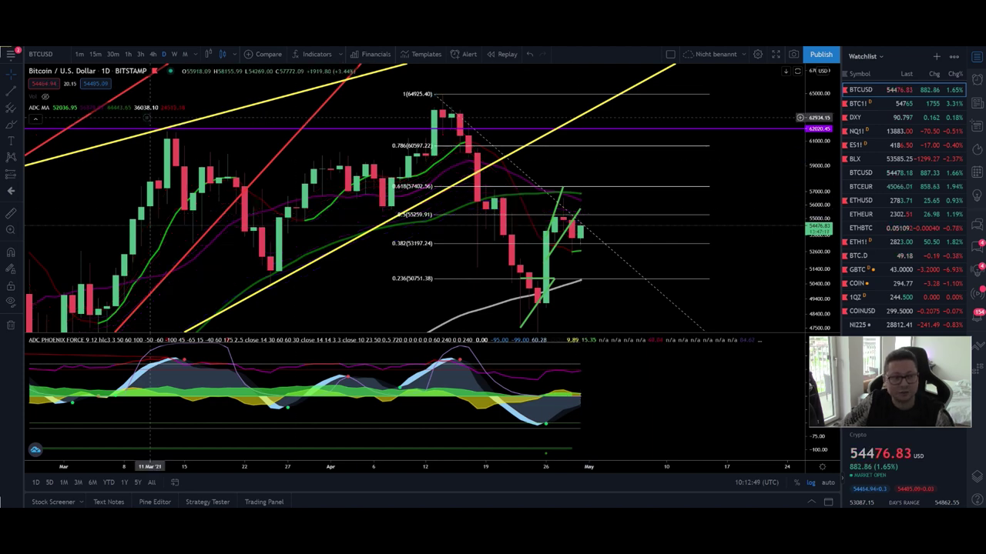
left_click(315, 54)
scroll(456, 246, "down", 2)
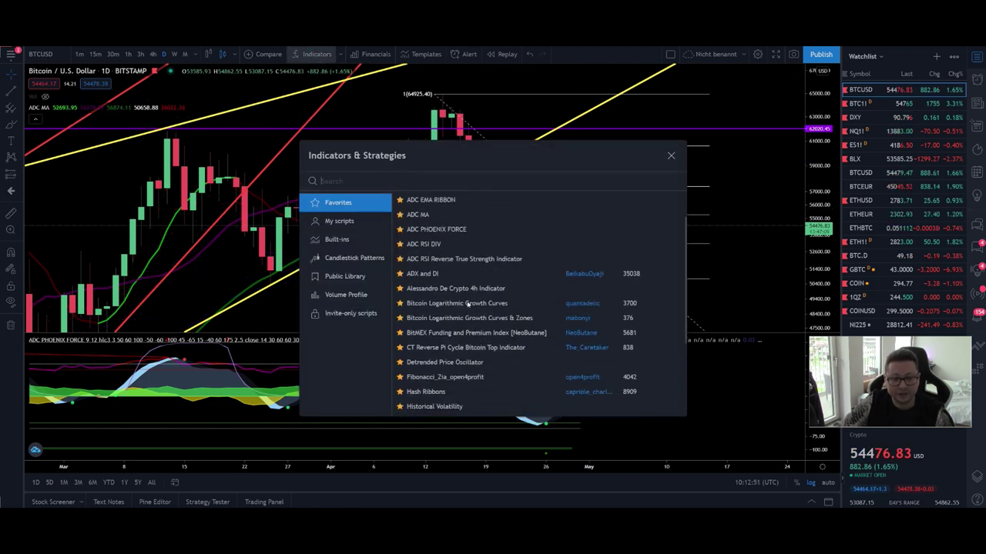
left_click(440, 391)
left_click(670, 156)
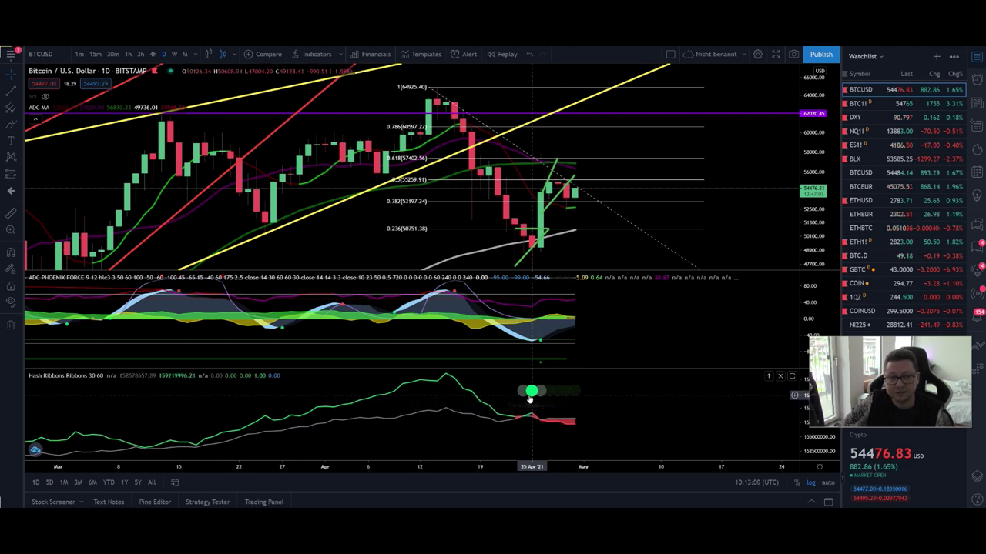
Fit the price scale automatically to the data and show the Hash Ribbons signals back to August 2019.
scroll(530, 398, "down", 10)
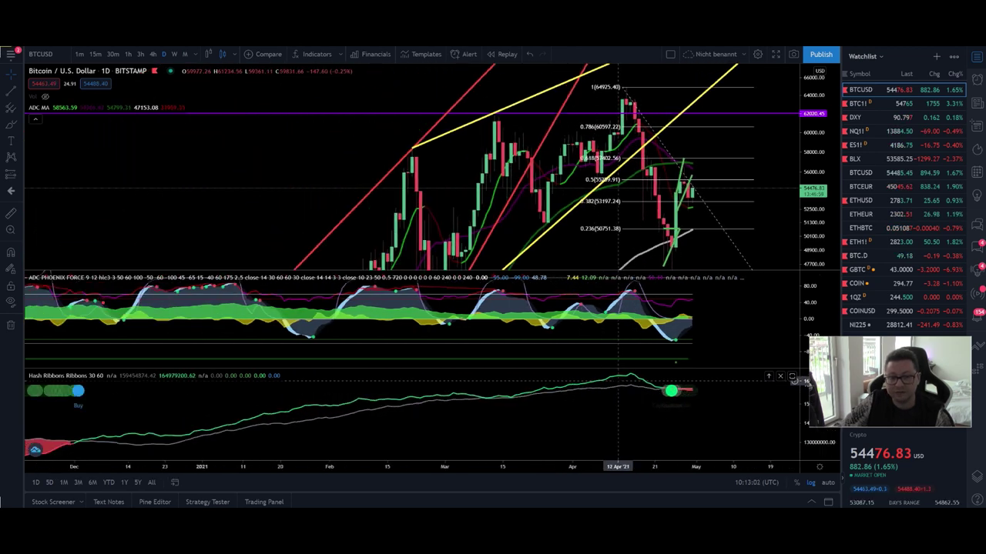
scroll(614, 379, "down", 4)
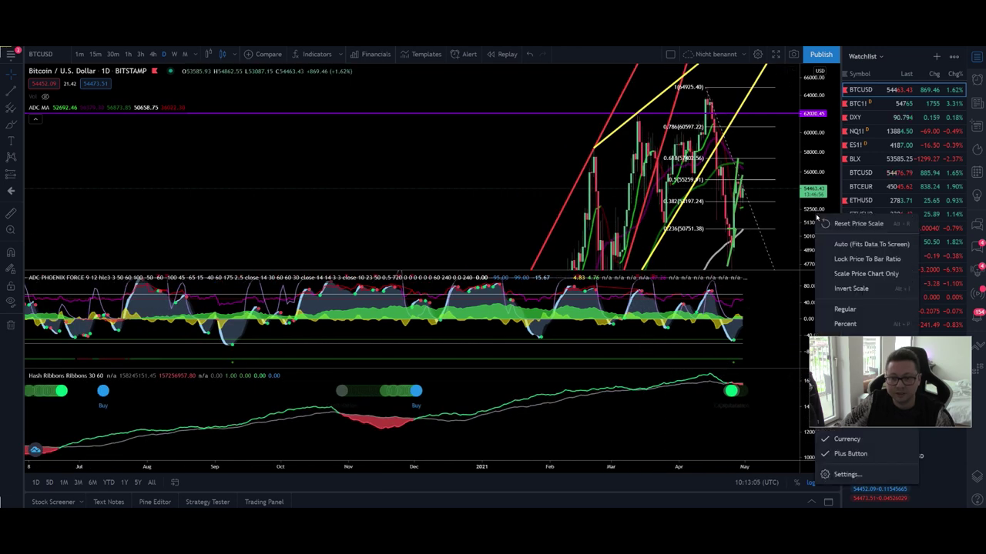
right_click(818, 221)
left_click(843, 243)
scroll(539, 239, "down", 5)
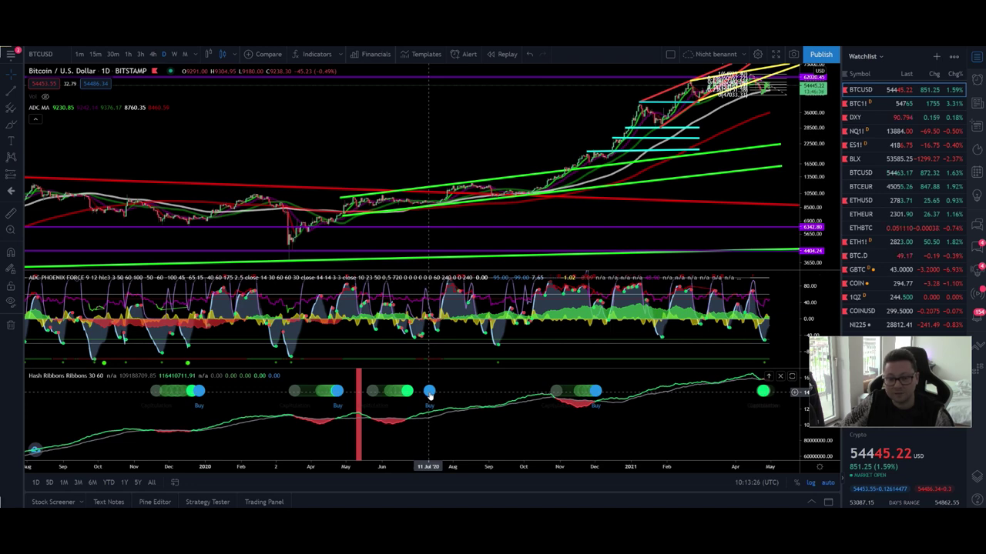
Compare the latest Hash Ribbons signal of April 2021 with the earlier buy signals since 2019.
scroll(688, 379, "up", 8)
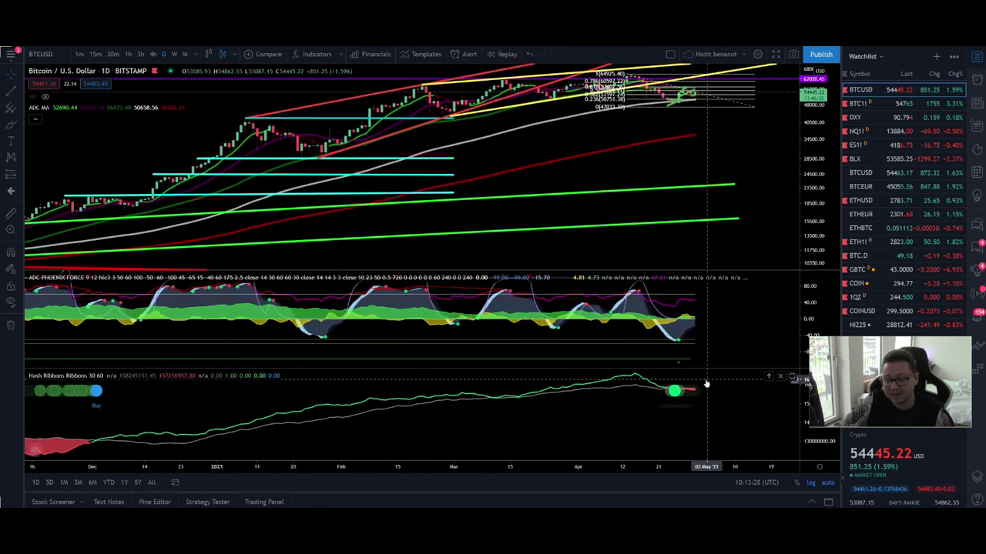
scroll(688, 379, "up", 2)
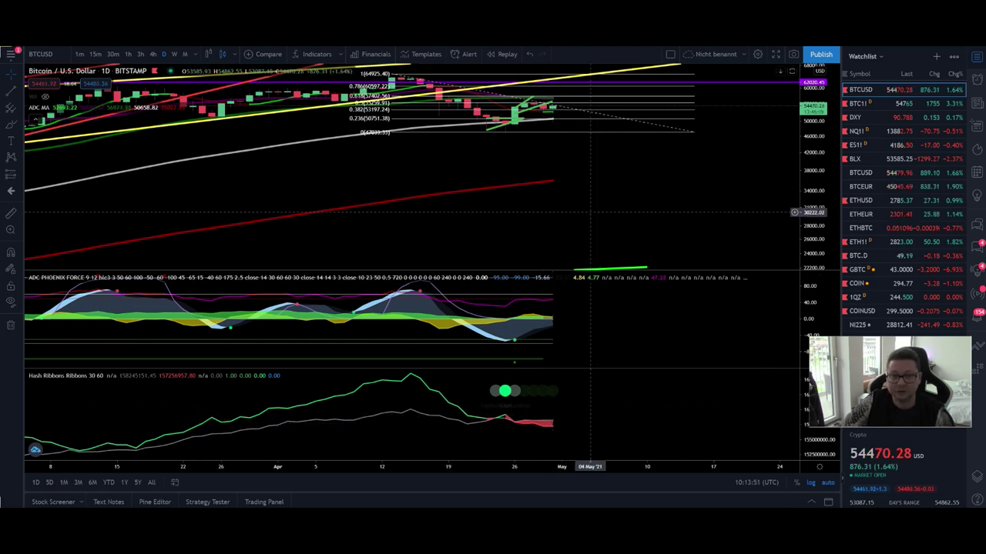
scroll(570, 213, "down", 3)
scroll(548, 211, "down", 5)
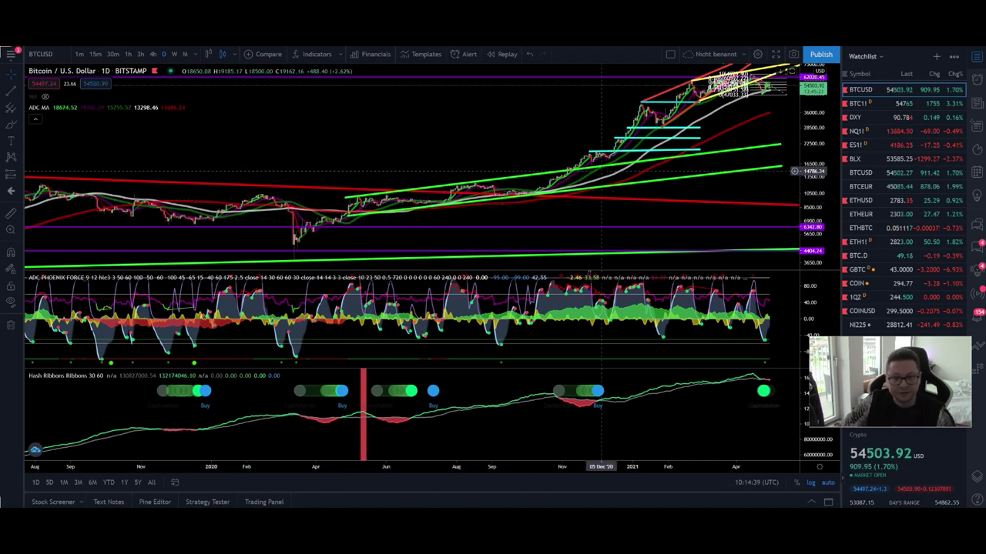
Examine the daily candles since April up close against the Fibonacci levels and the current Hash Ribbons signal.
scroll(600, 174, "up", 5)
scroll(599, 174, "up", 5)
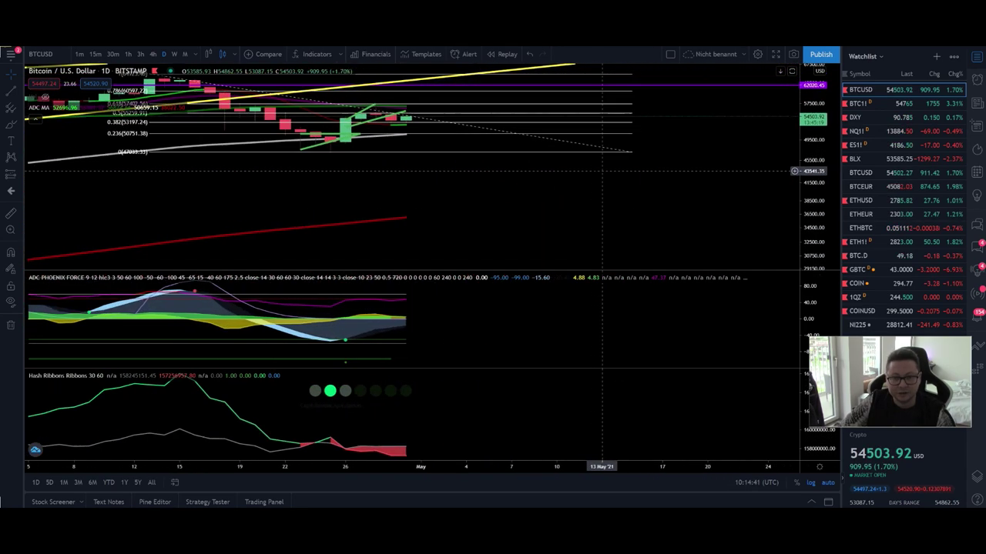
left_click_drag(448, 149, 457, 149)
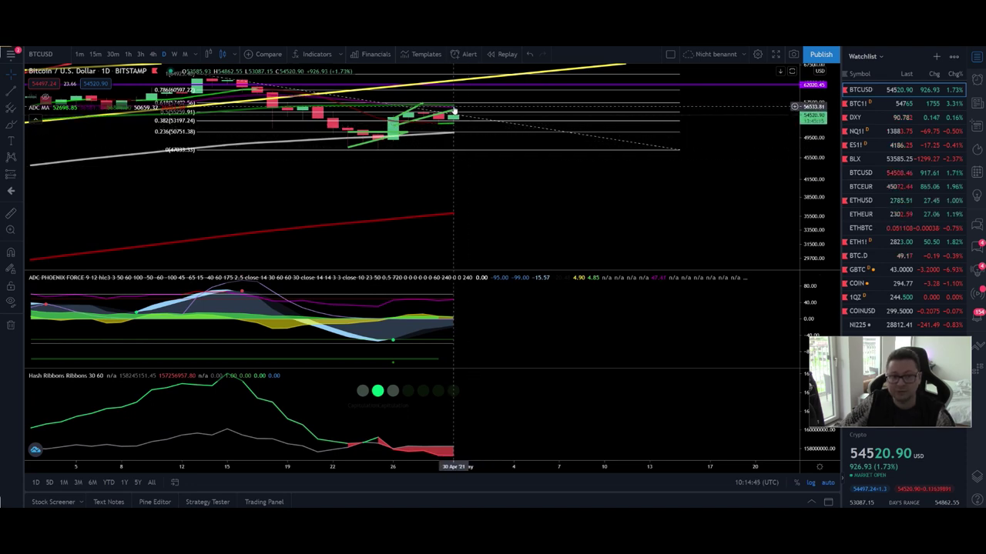
scroll(741, 161, "up", 3)
left_click_drag(527, 75, 550, 181)
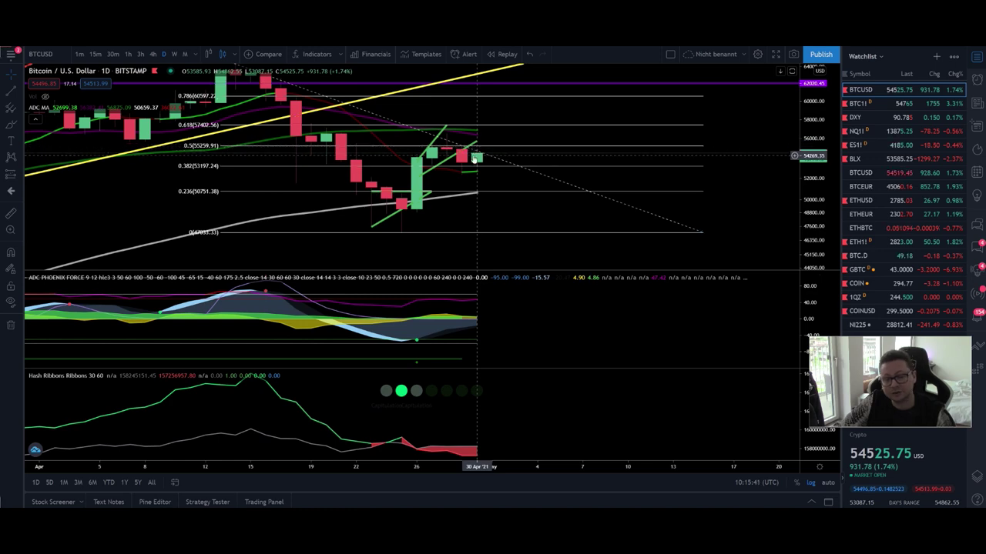
Remove the Hash Ribbons indicator from the daily BTCUSD chart.
scroll(478, 183, "down", 3)
scroll(479, 182, "down", 2)
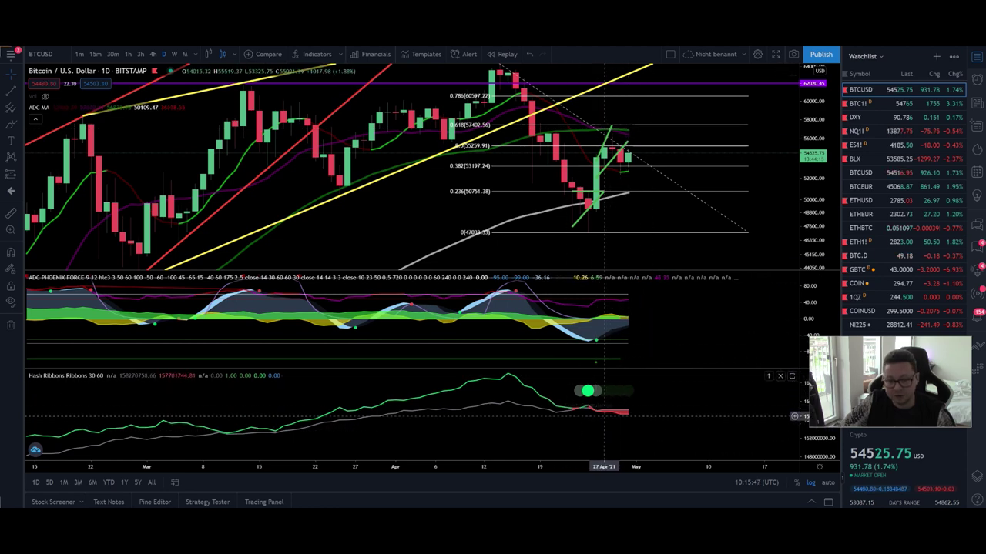
left_click(780, 376)
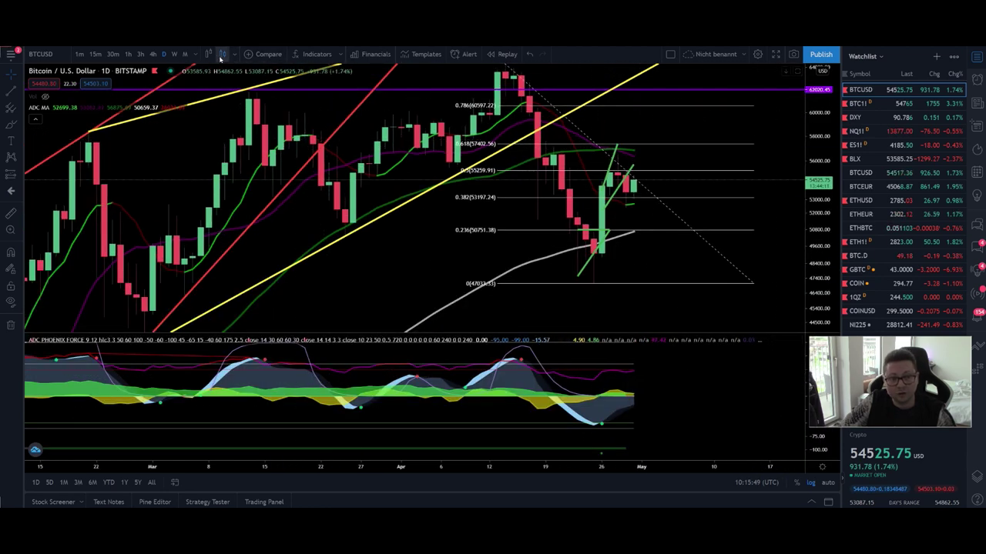
Set the BTCUSD chart to the monthly timeframe, auto-fit its price scale and bring the 2021 candles into close view.
left_click(186, 55)
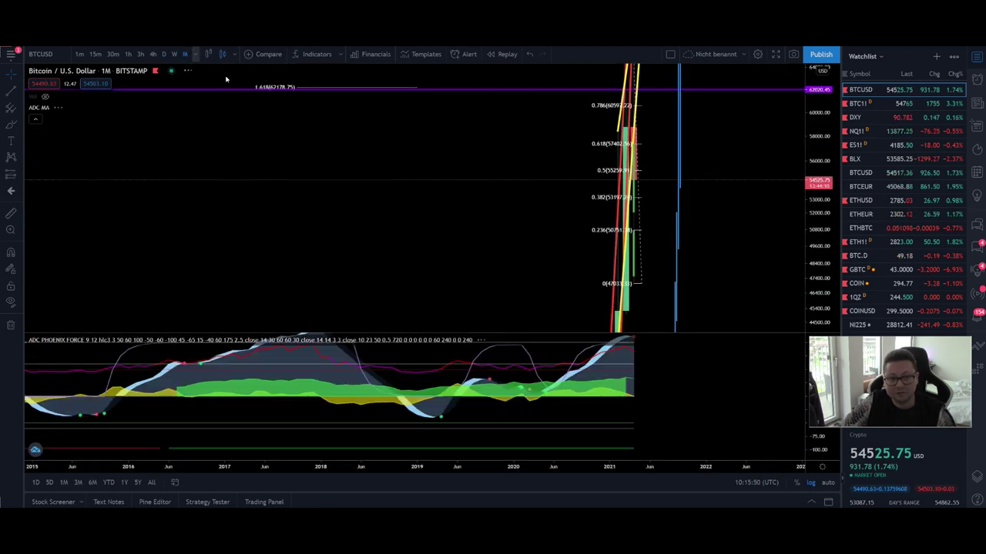
right_click(829, 140)
left_click(852, 166)
scroll(682, 170, "up", 5)
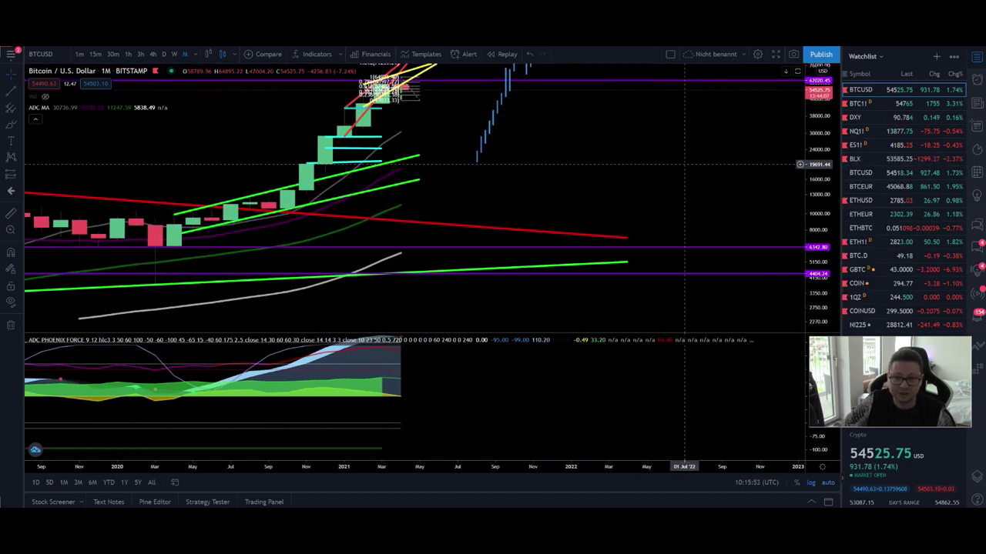
left_click_drag(411, 143, 594, 220)
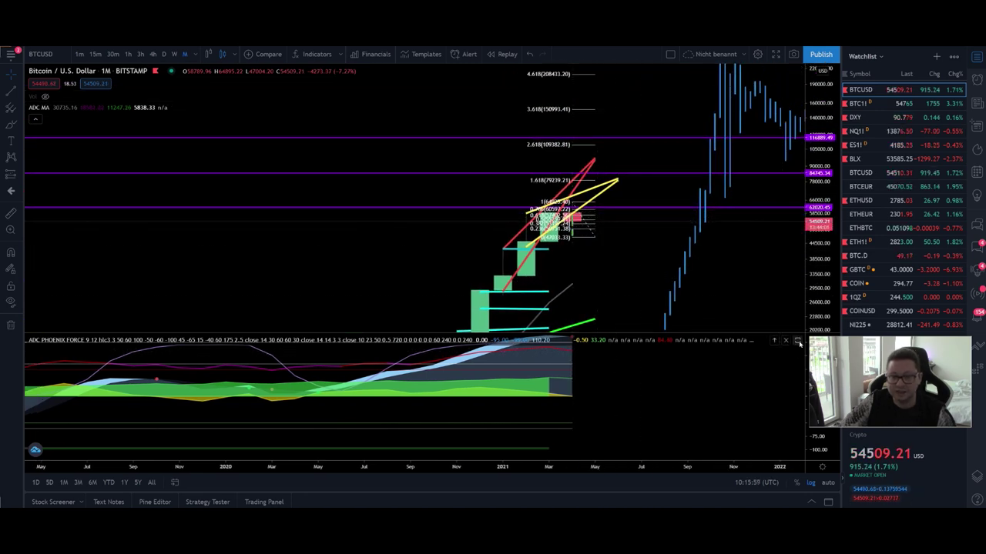
Maximise the ADC PHOENIX FORCE pane to inspect its monthly curves, restore the chart and look over the monthly candles.
left_click(799, 342)
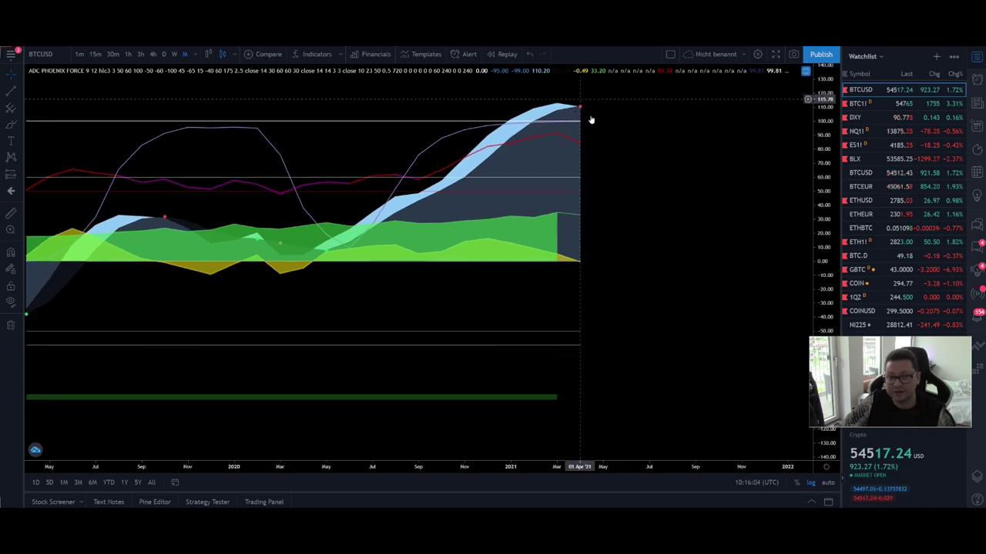
left_click(801, 72)
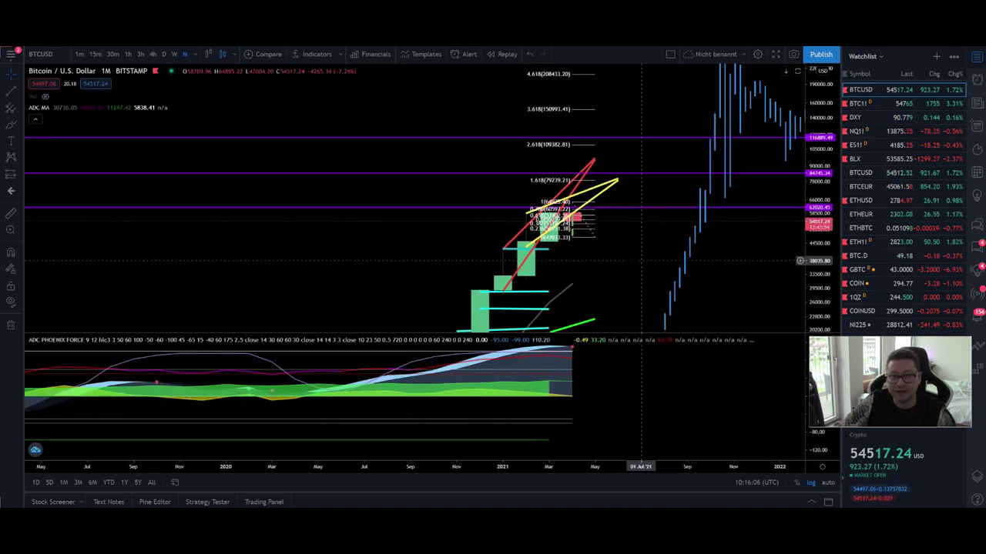
left_click_drag(630, 257, 621, 159)
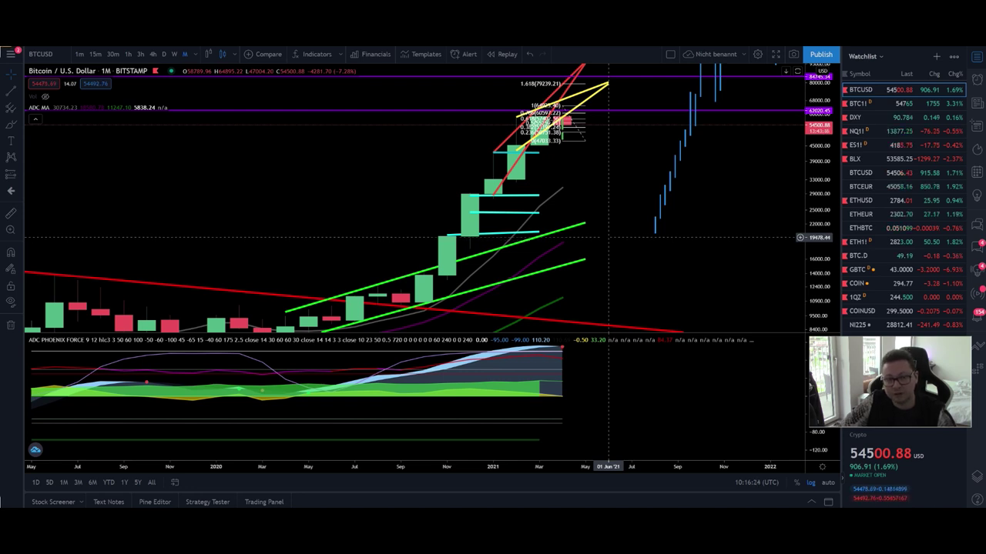
Examine the monthly BTCUSD candles from the 2017 peak to 2021 against the trend lines, moving averages and Fibonacci levels.
scroll(609, 237, "down", 5)
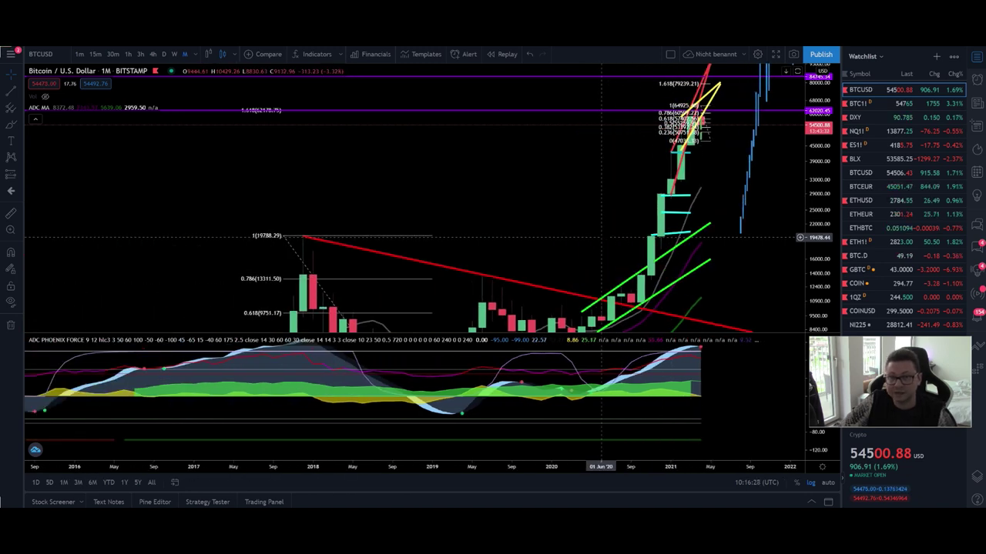
scroll(761, 279, "down", 3)
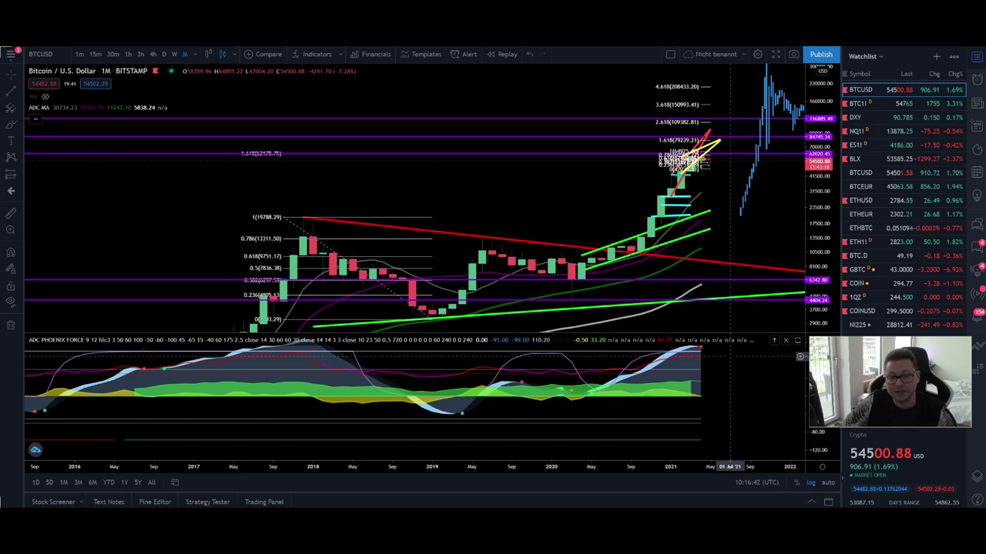
scroll(799, 216, "up", 3)
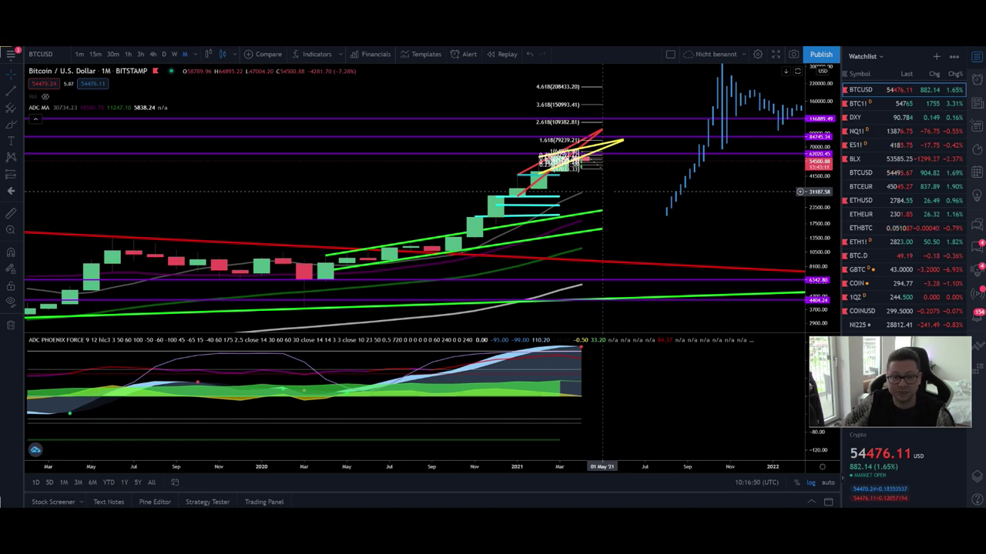
scroll(602, 191, "down", 3)
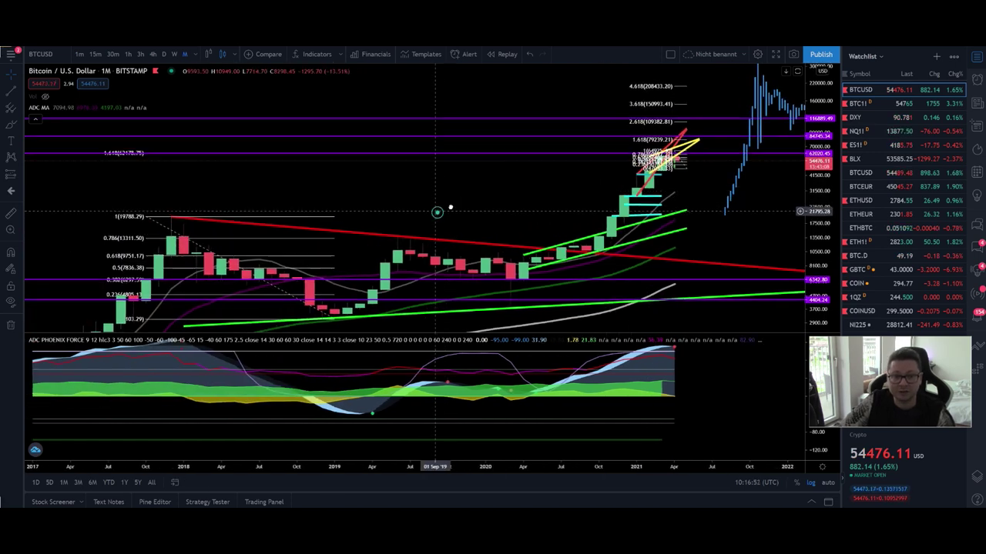
left_click_drag(439, 208, 589, 104)
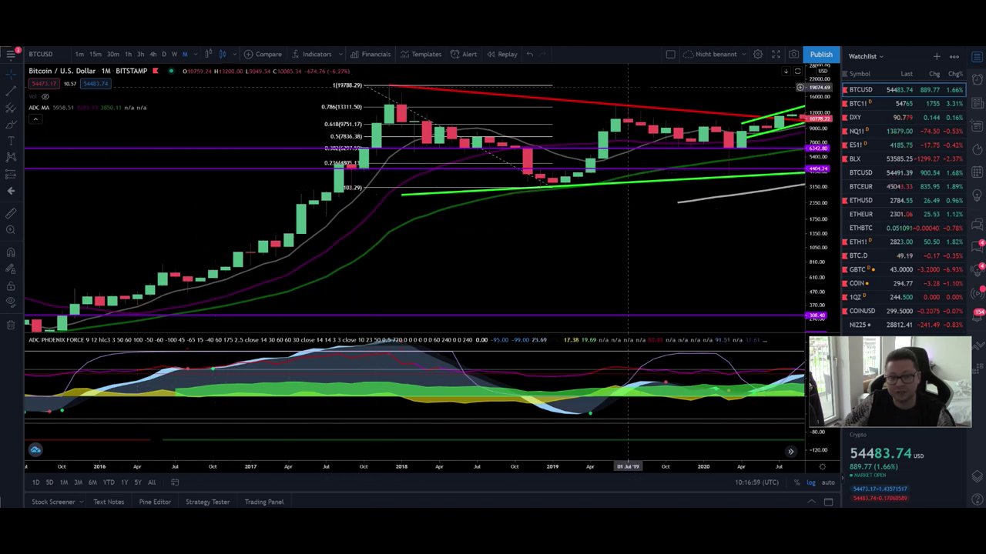
left_click_drag(626, 116, 580, 147)
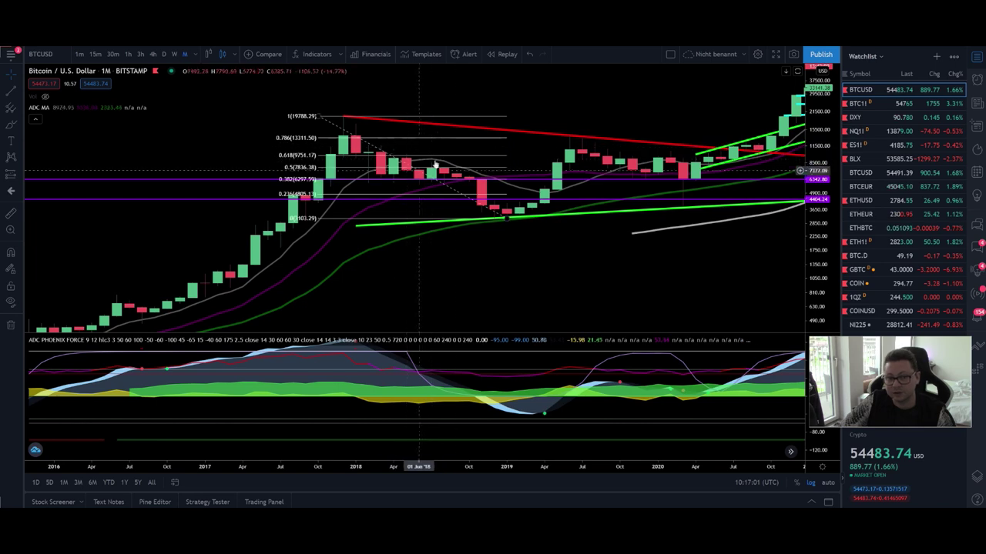
scroll(431, 165, "right", 5)
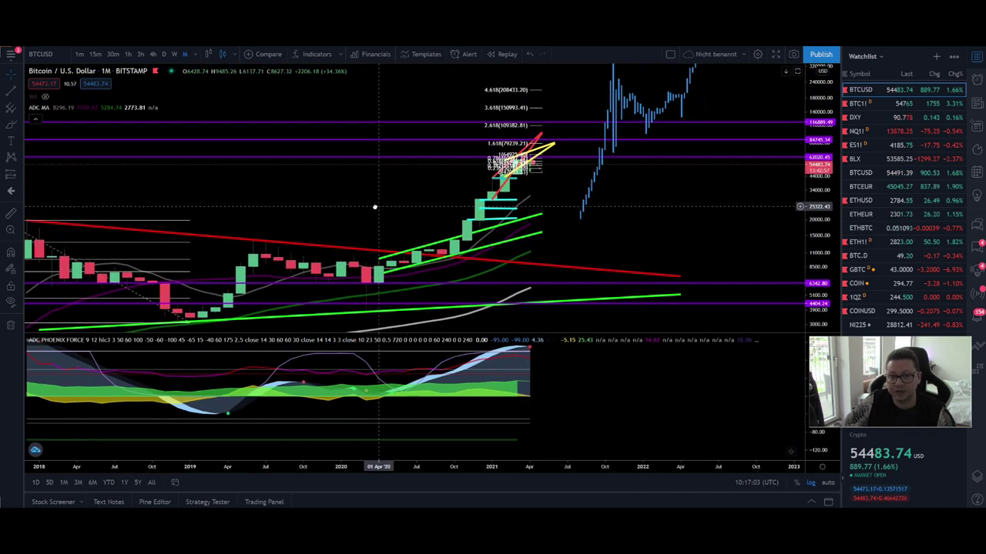
scroll(415, 220, "up", 4)
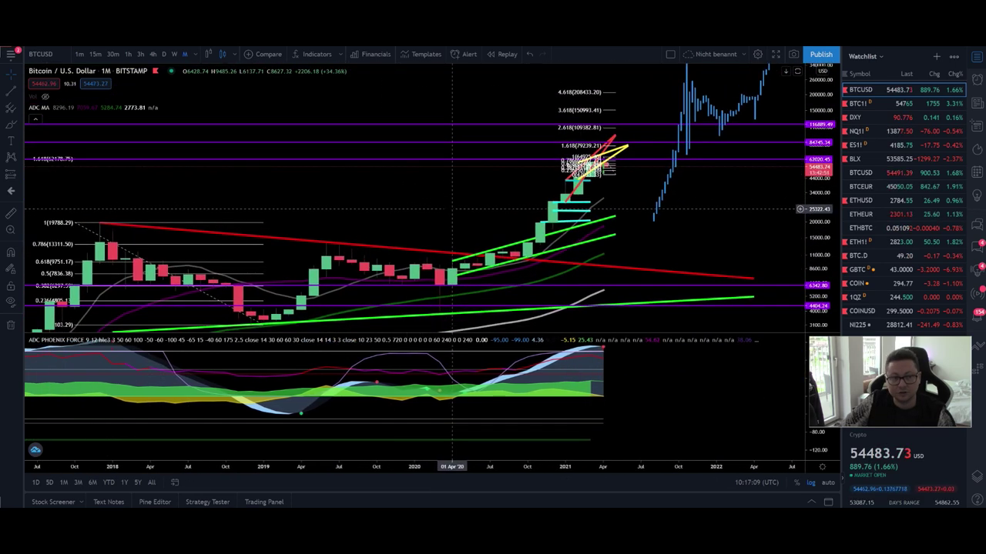
left_click_drag(470, 202, 610, 202)
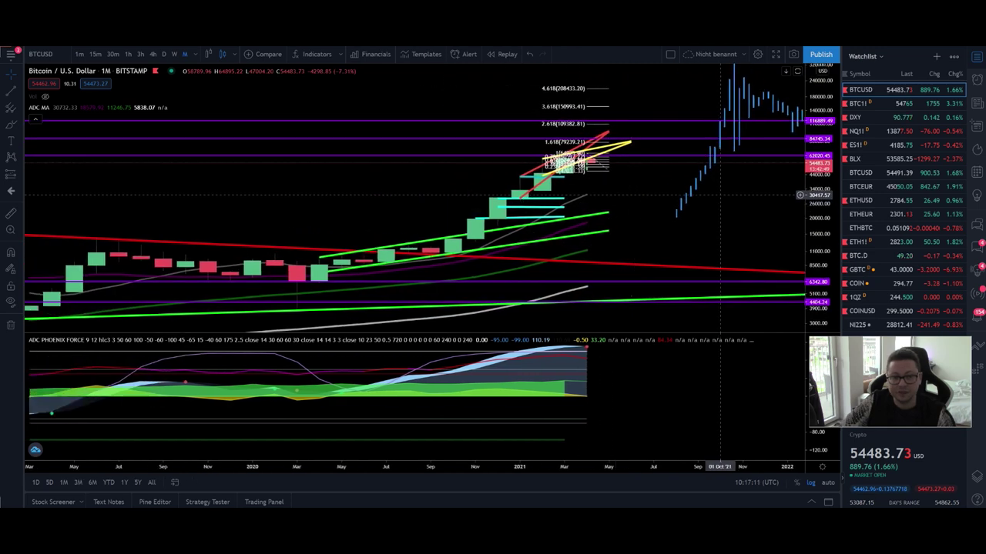
left_click_drag(823, 194, 823, 150)
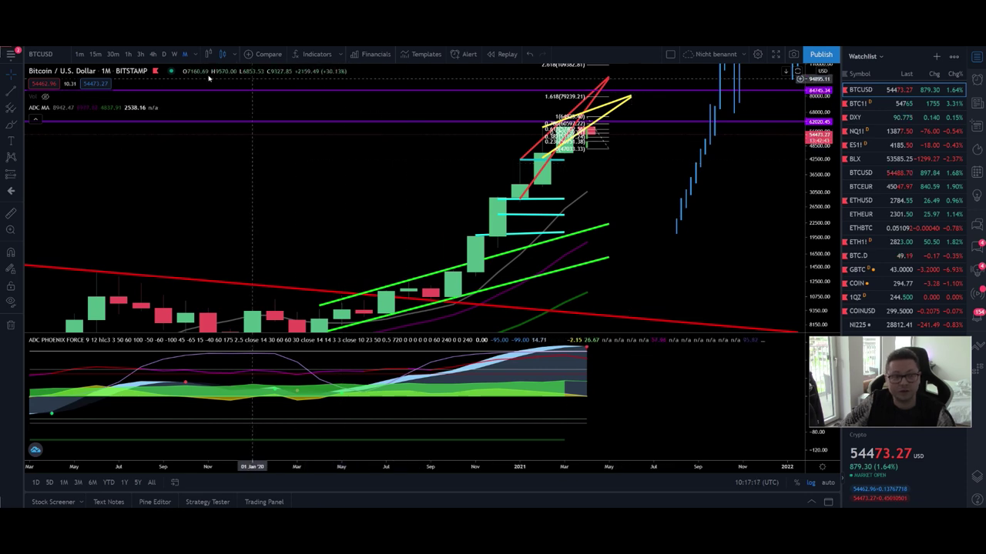
Set the BTCUSD chart to the daily timeframe, auto-fit its price scale and bring the March and April candles into view.
type("1D")
key("Return")
right_click(826, 175)
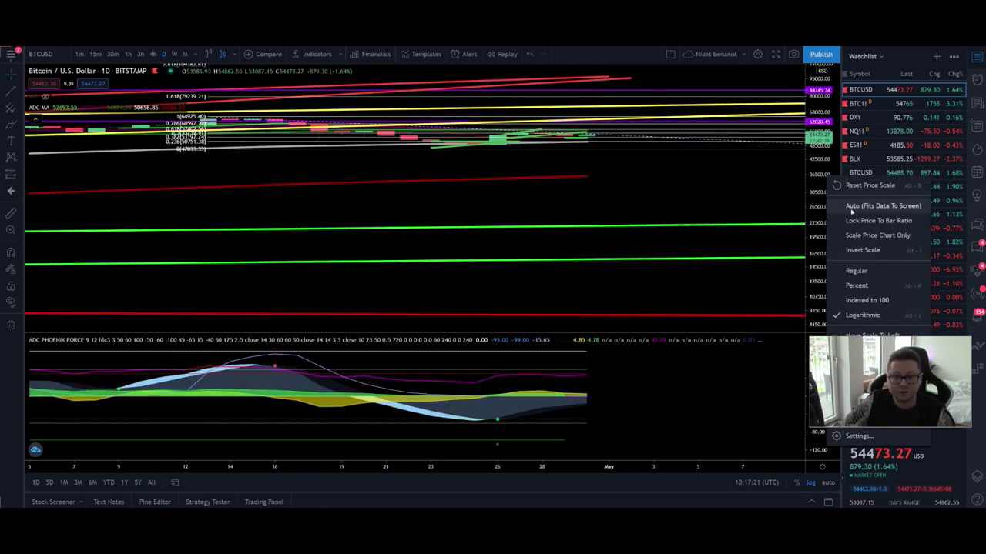
left_click(871, 207)
scroll(719, 271, "down", 2)
left_click_drag(814, 226, 814, 185)
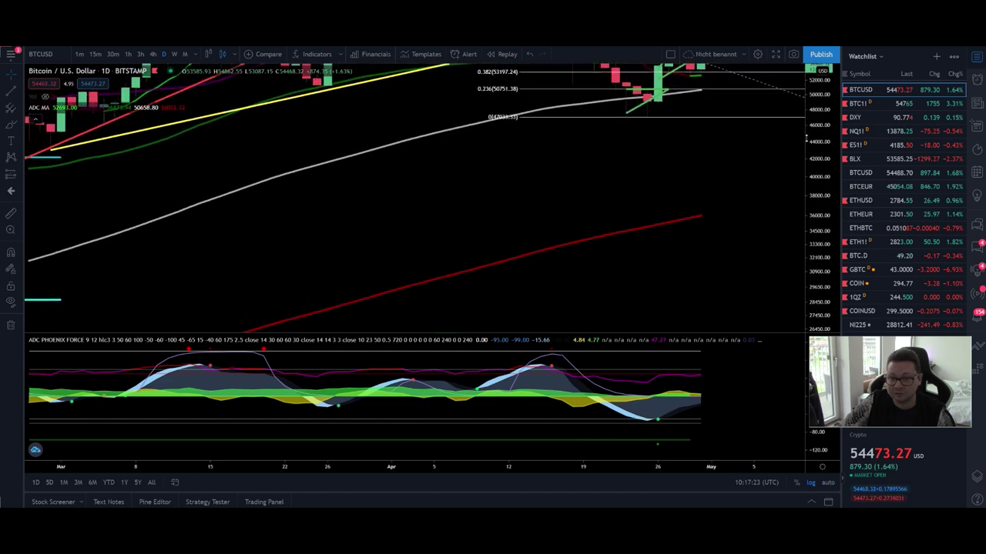
left_click_drag(716, 185, 629, 181)
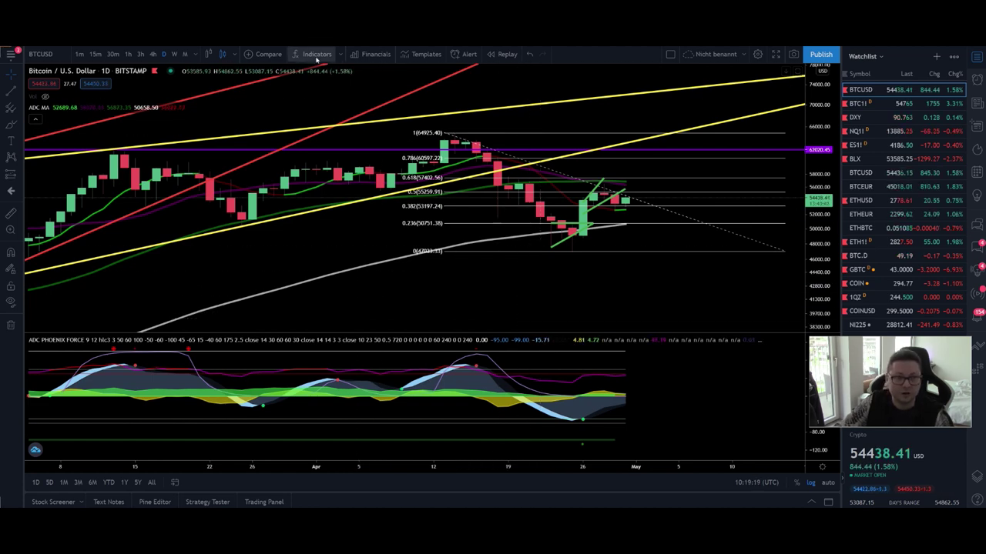
Add the favourite Hash Ribbons indicator to the daily BTCUSD chart to check its current signal and remove it again.
left_click(317, 54)
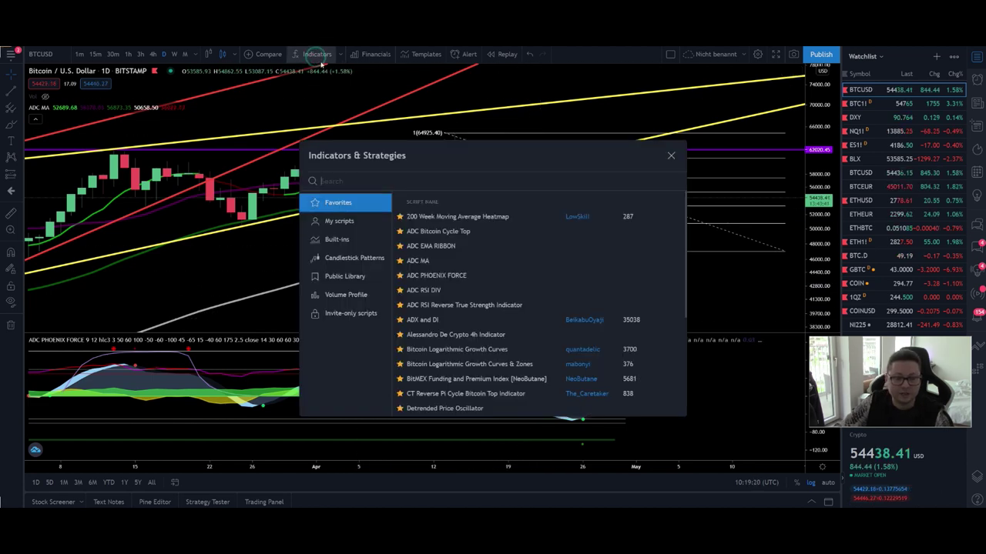
scroll(462, 308, "down", 3)
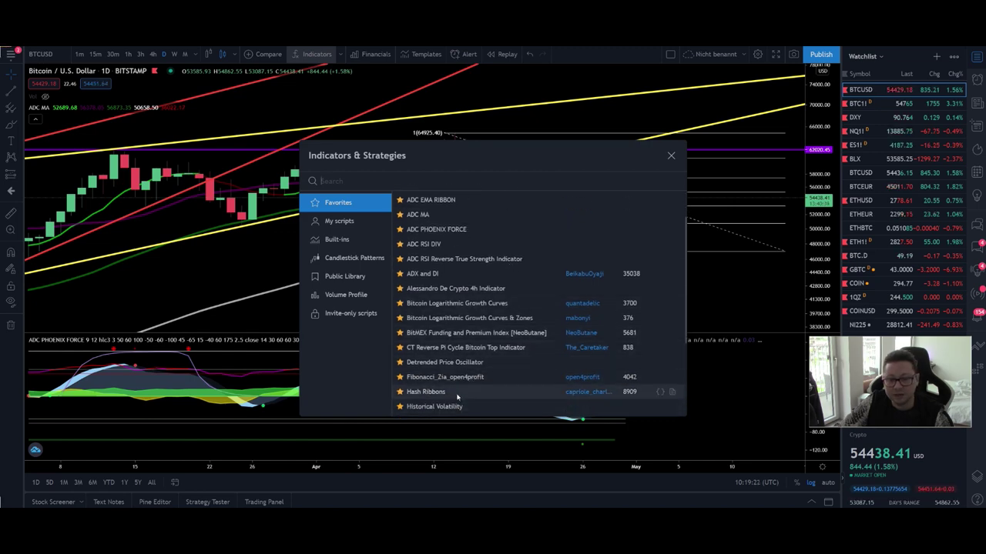
left_click(426, 392)
left_click(671, 155)
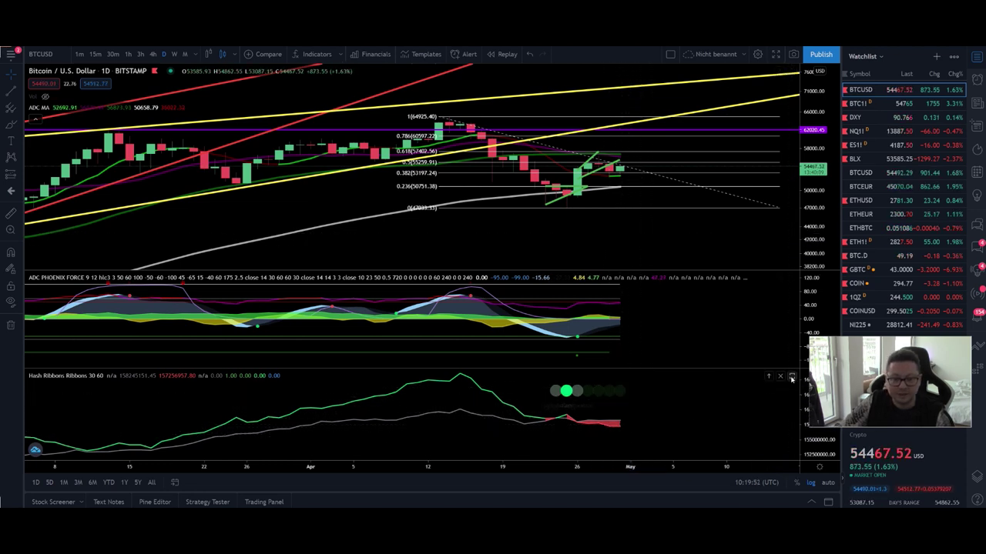
left_click(780, 376)
Open ETHUSD from the watchlist on the 4-hour timeframe and frame the latest candles with their green rising channel.
left_click(901, 201)
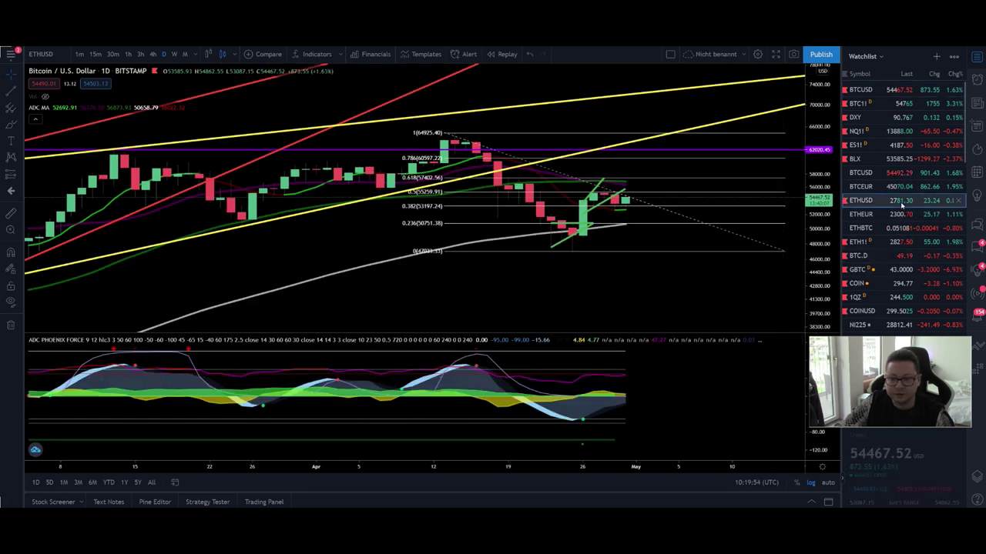
left_click(153, 55)
scroll(770, 231, "up", 3)
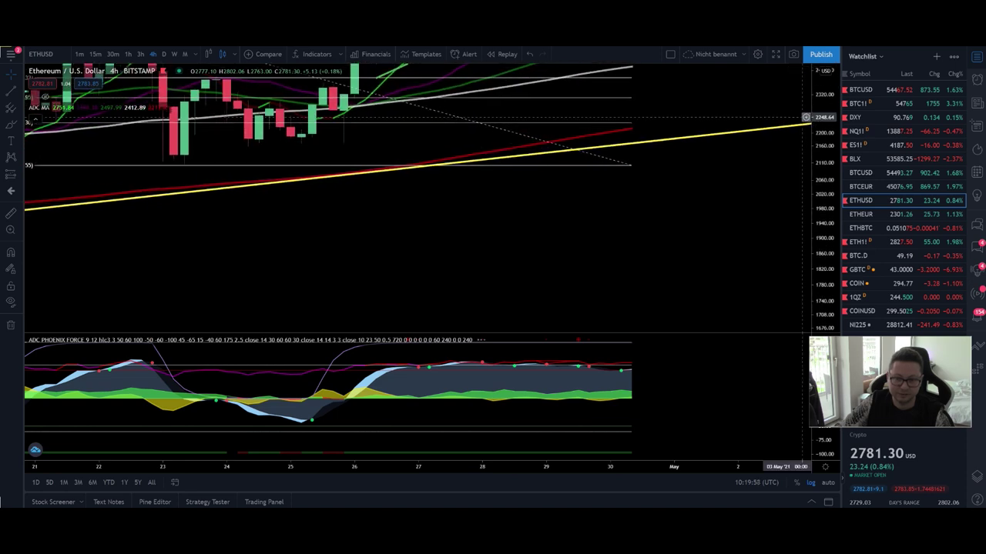
left_click_drag(821, 225, 821, 175)
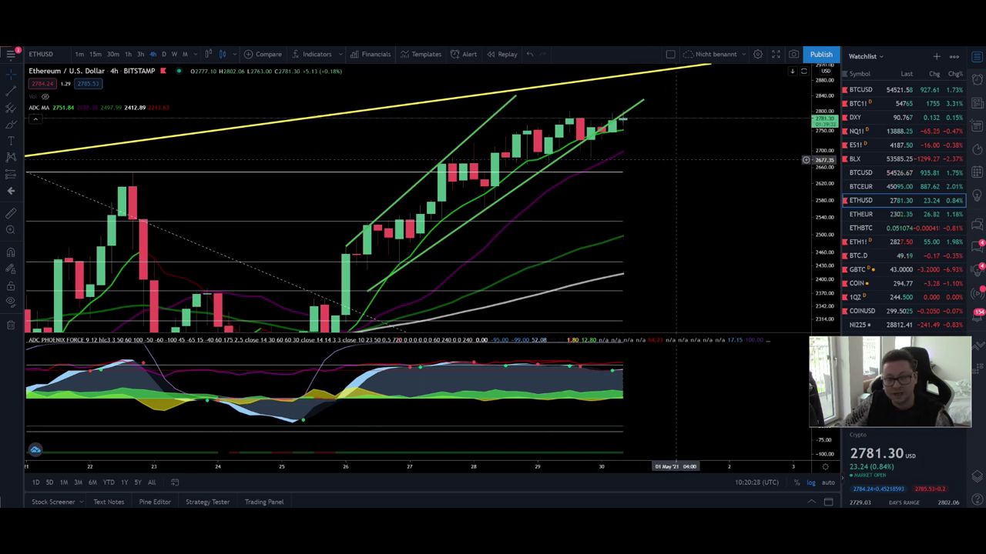
left_click_drag(623, 117, 628, 158)
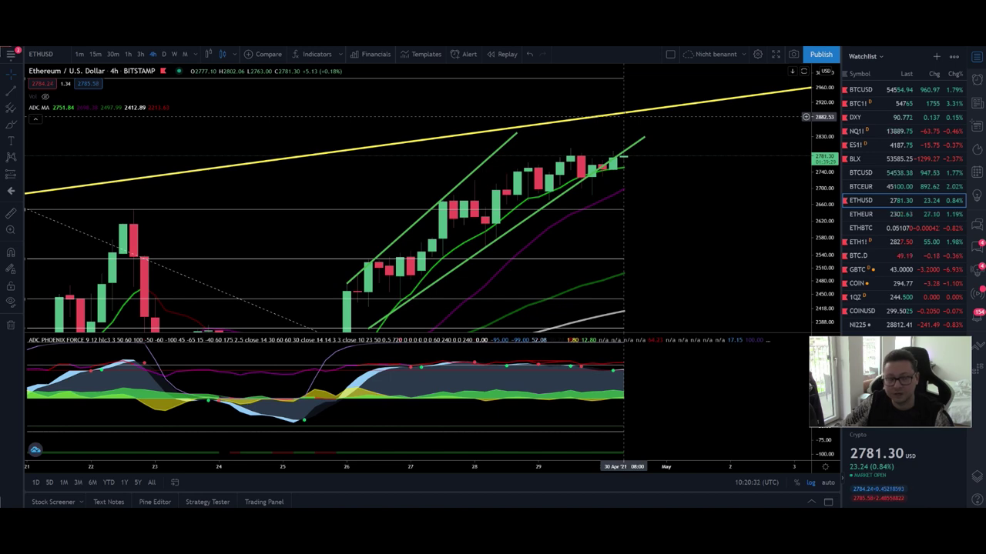
Set the ETHUSD chart to the daily timeframe and fit the recent candles between the yellow channel lines into view.
left_click(163, 54)
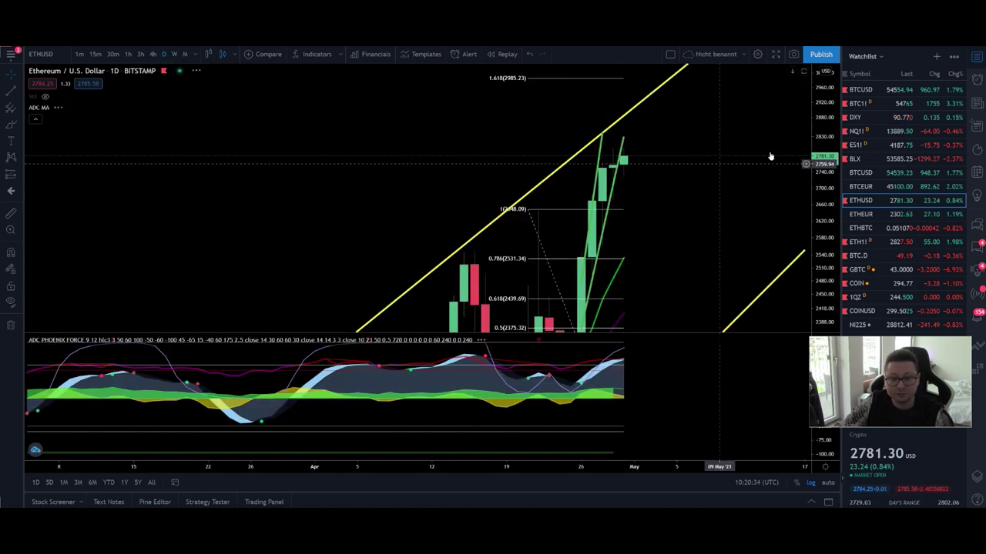
scroll(818, 256, "down", 5)
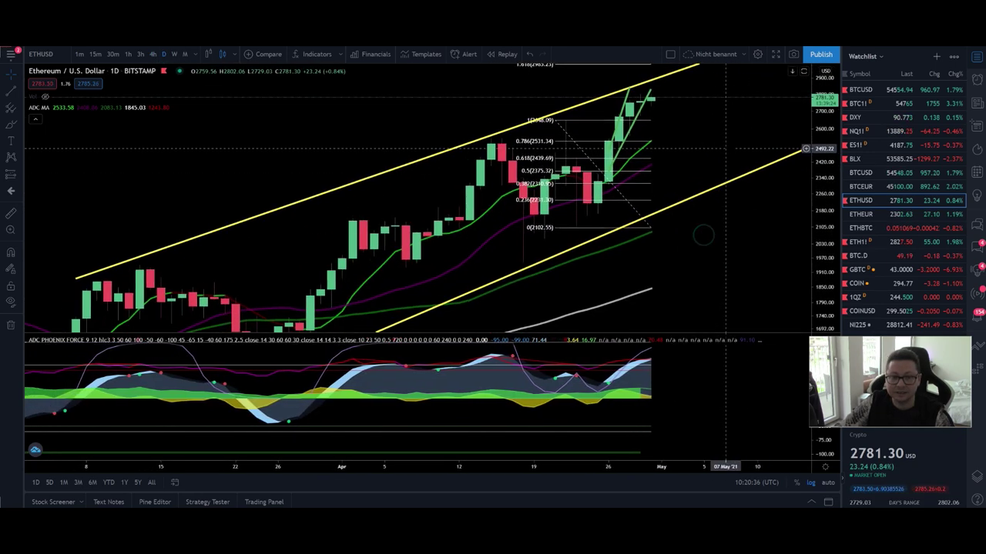
left_click_drag(821, 156, 821, 182)
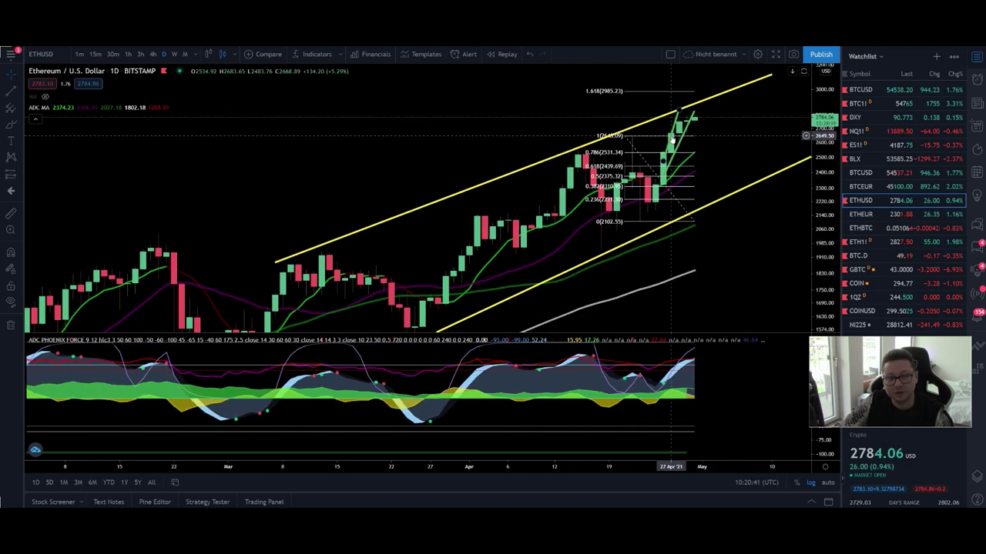
scroll(660, 269, "up", 2)
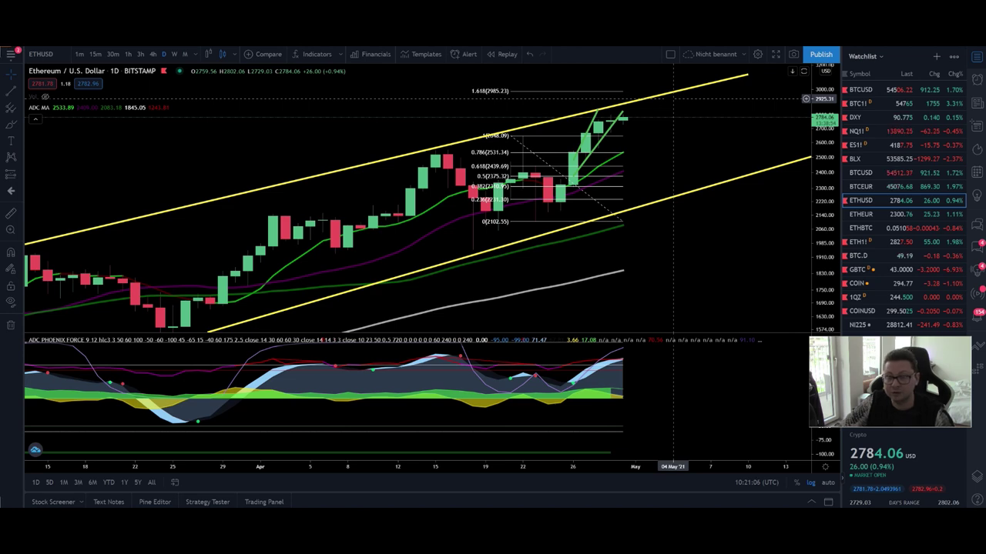
Examine the daily ETHUSD candles against the yellow rising channel and the Fibonacci extensions from 1.618 to 3.618.
scroll(674, 98, "right", 2)
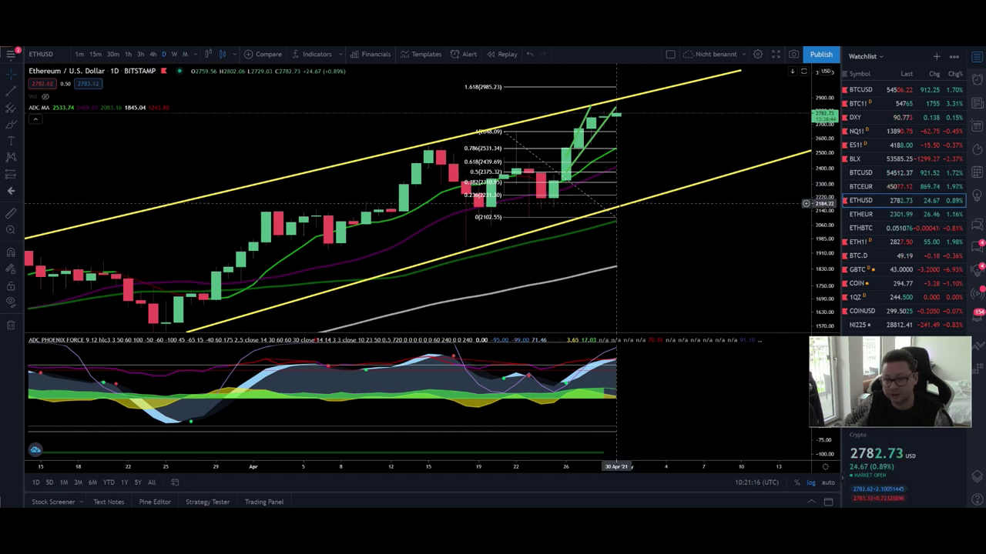
left_click_drag(654, 203, 659, 180)
scroll(659, 180, "down", 4)
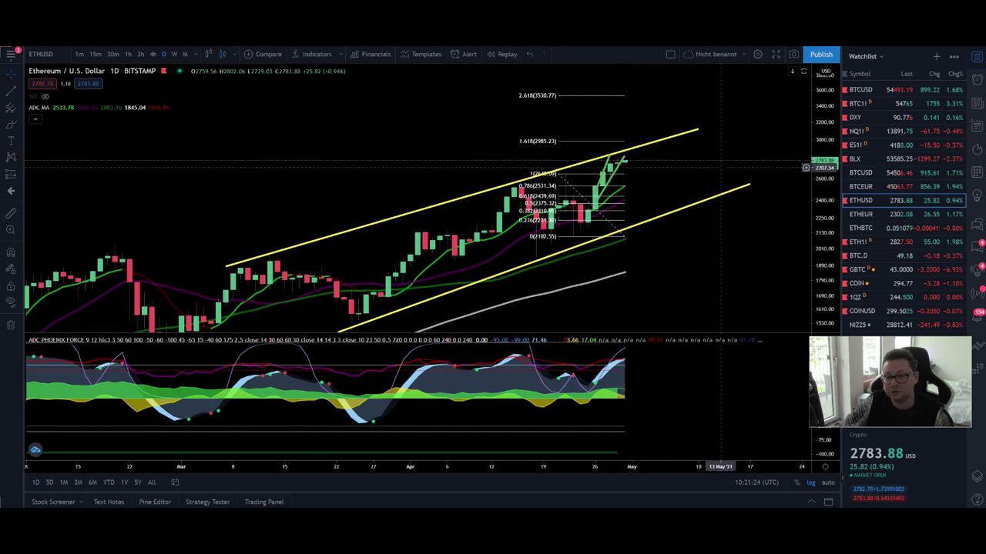
left_click_drag(768, 125, 656, 139)
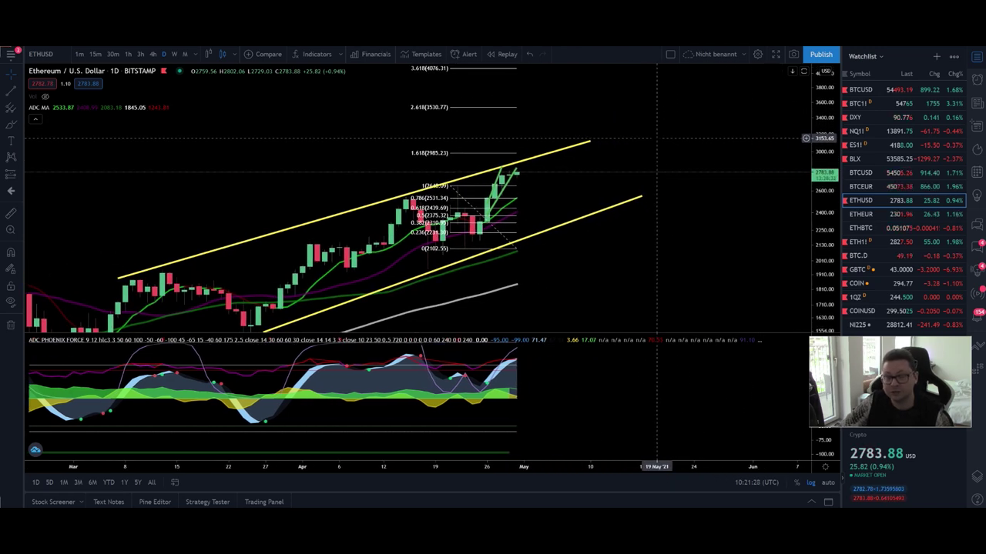
scroll(624, 215, "left", 3)
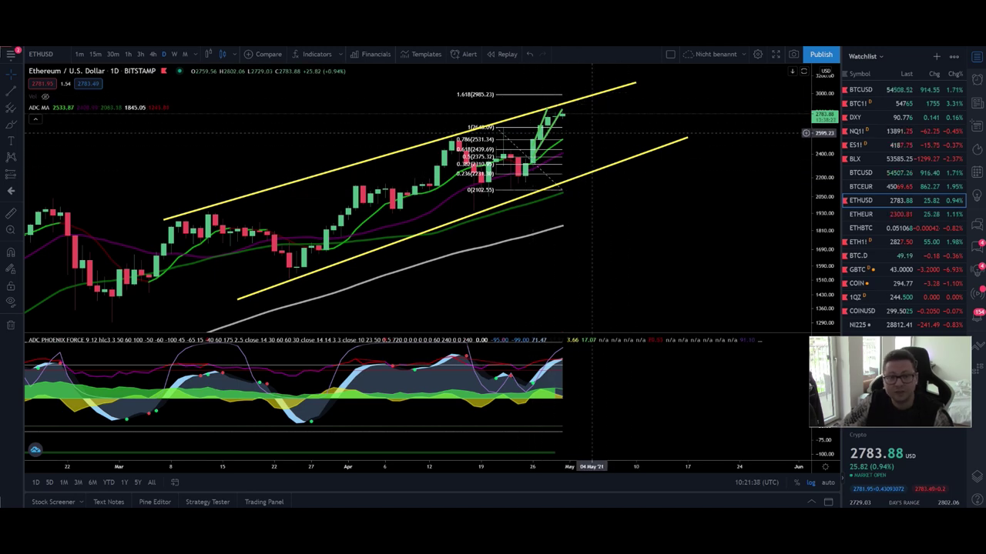
scroll(591, 132, "right", 5)
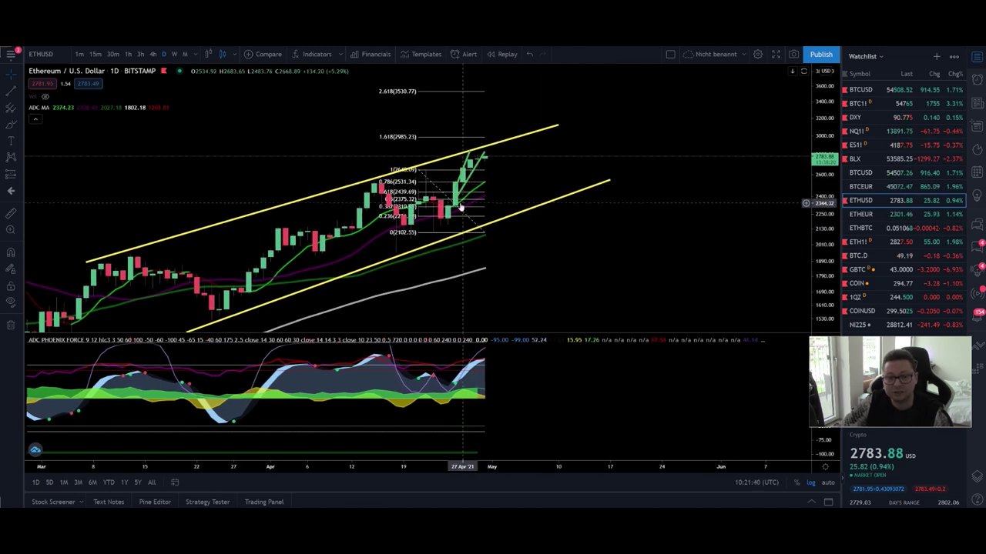
scroll(460, 206, "up", 4)
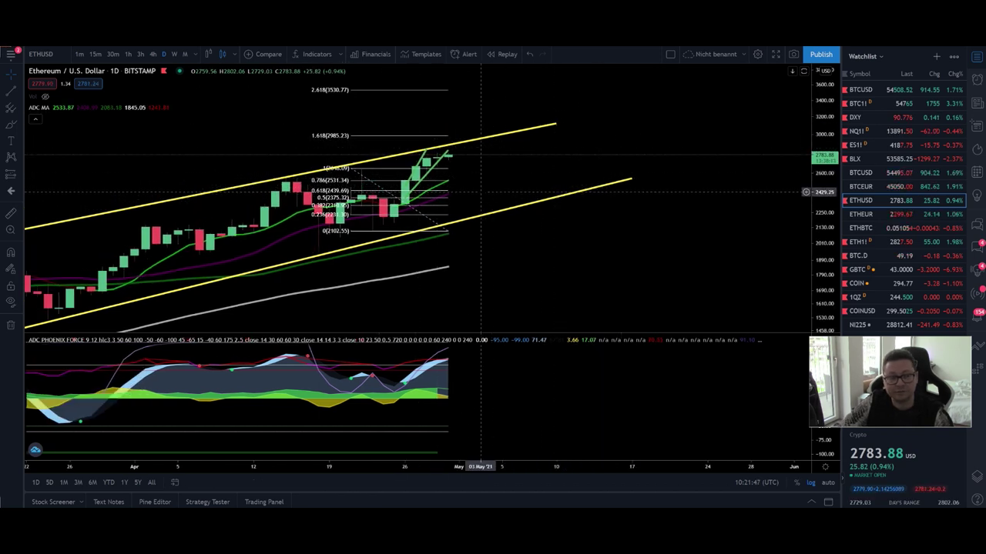
Set the ETHUSD chart to the monthly timeframe and bring the candles since 2019 closer into view.
left_click(185, 54)
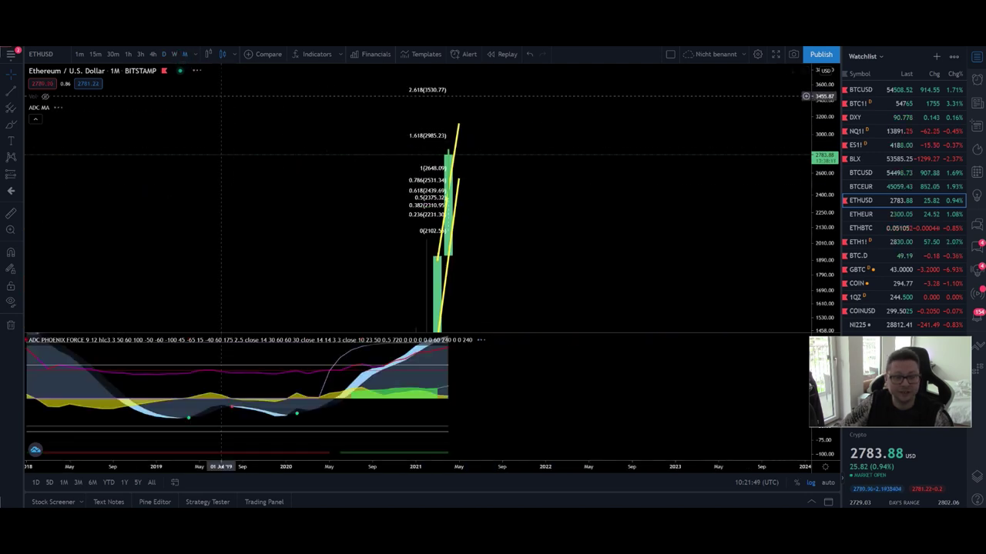
scroll(221, 154, "up", 2)
left_click_drag(159, 231, 356, 231)
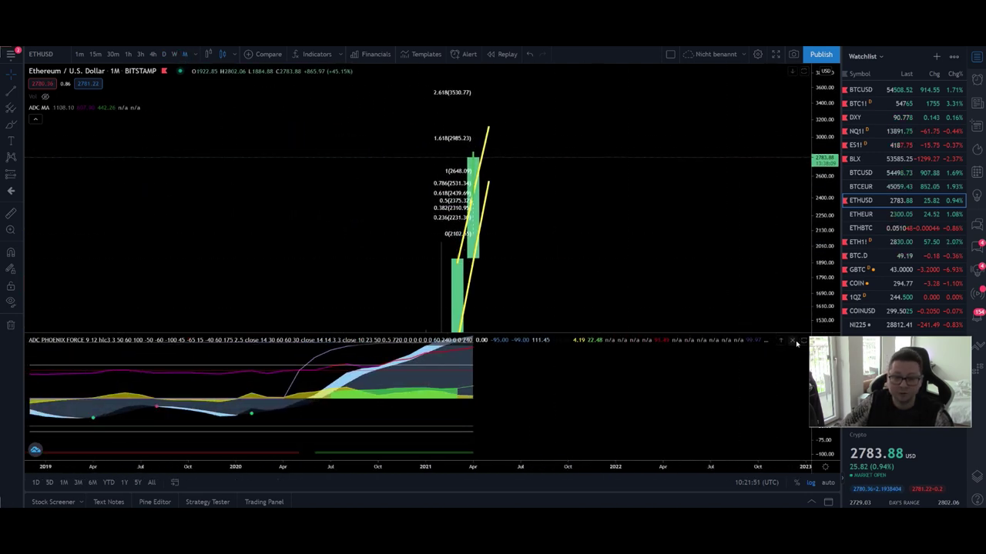
Maximise the ADC PHOENIX FORCE pane to inspect the monthly ETHUSD curves, restore the chart and show more of the 2021 rally.
left_click(794, 341)
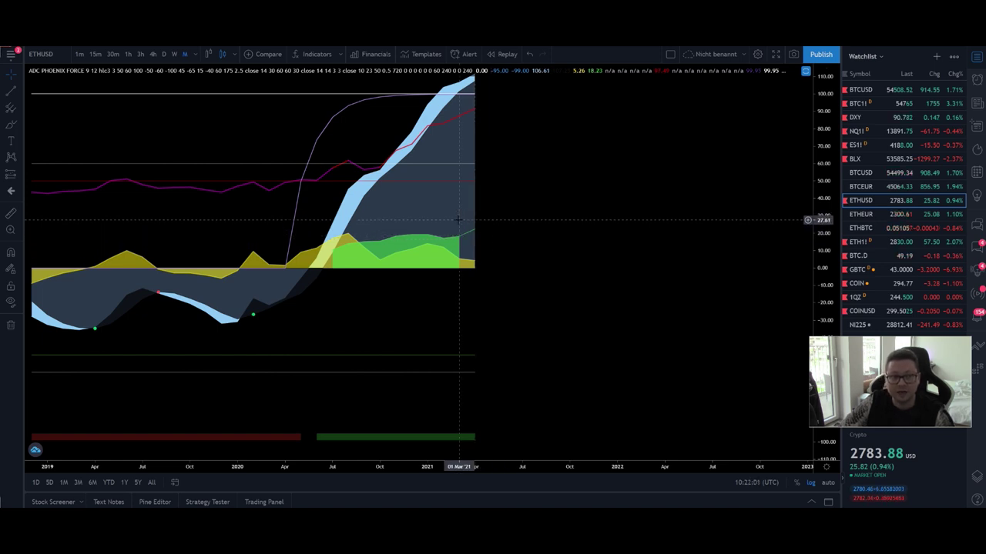
left_click(804, 73)
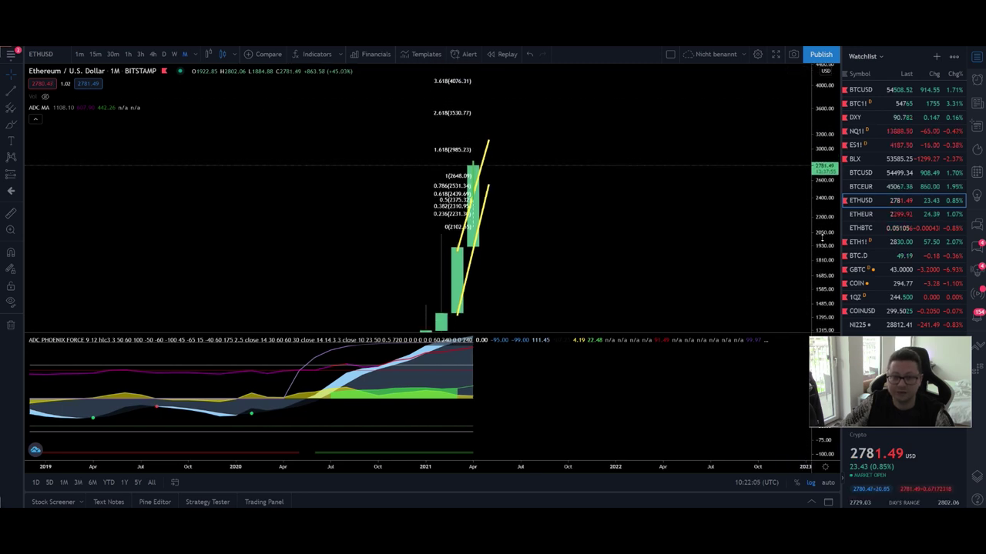
left_click_drag(822, 239, 822, 269)
left_click_drag(616, 290, 627, 288)
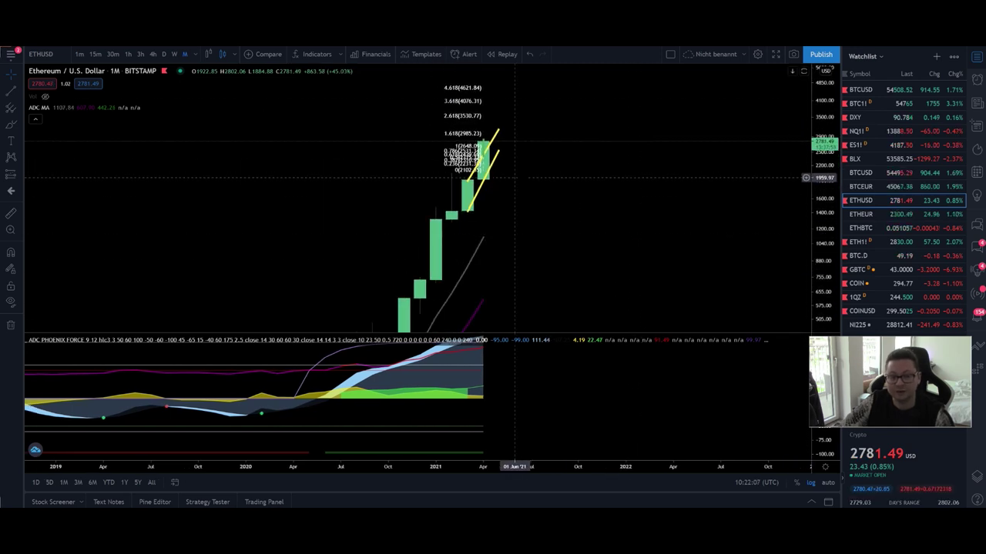
Open the BTC.D dominance chart on the daily timeframe and examine the latest candles below the green horizontal level.
left_click_drag(564, 147, 561, 172)
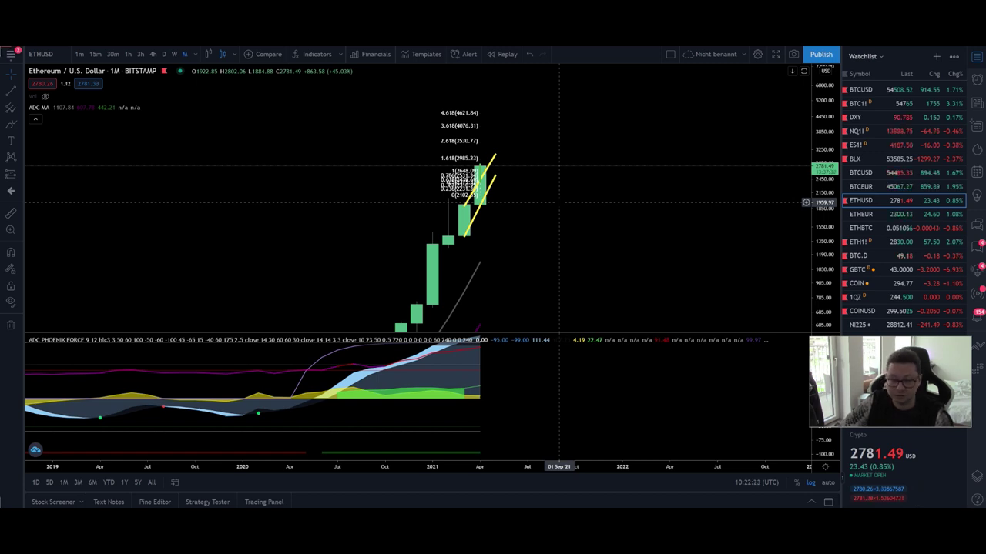
left_click(897, 254)
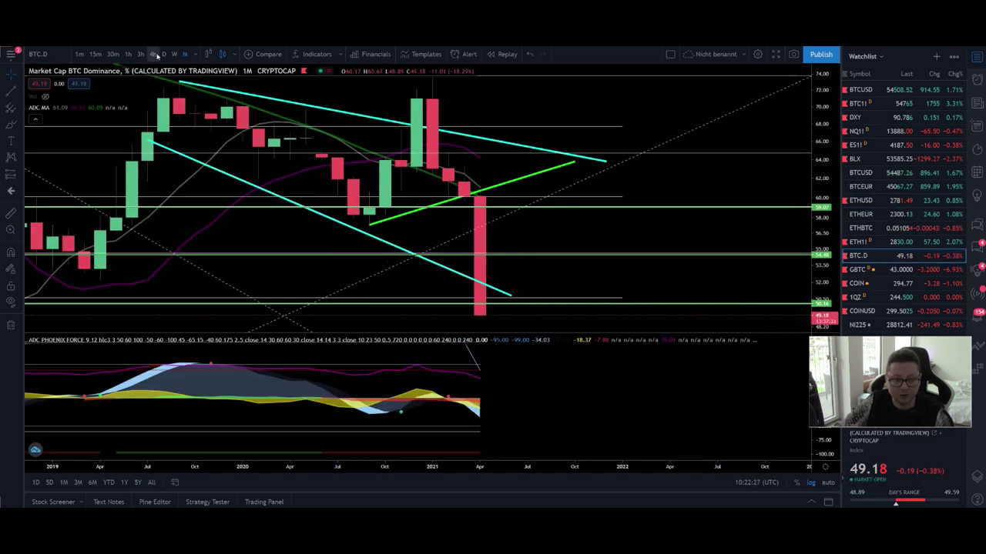
left_click(163, 53)
left_click_drag(820, 184, 820, 154)
left_click_drag(639, 279, 629, 192)
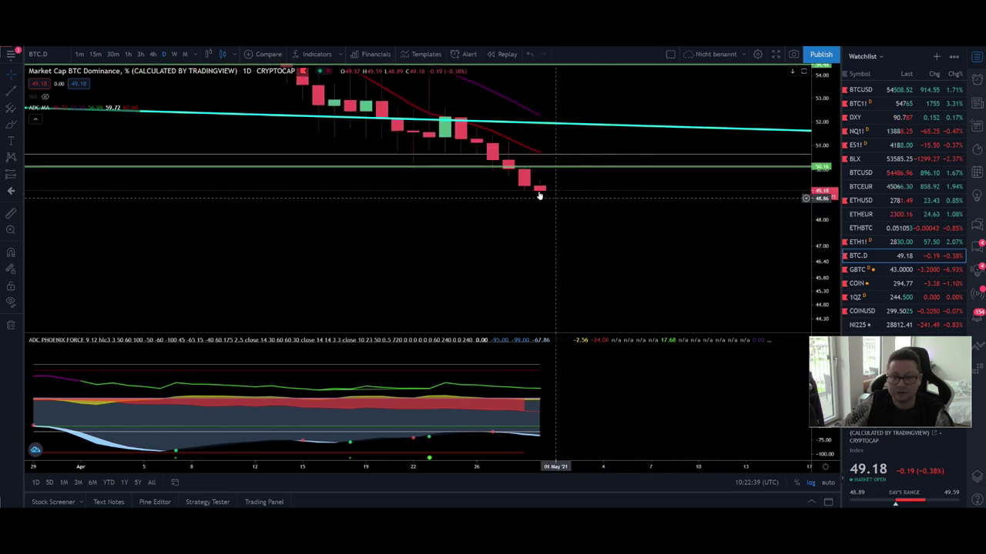
scroll(516, 167, "down", 5)
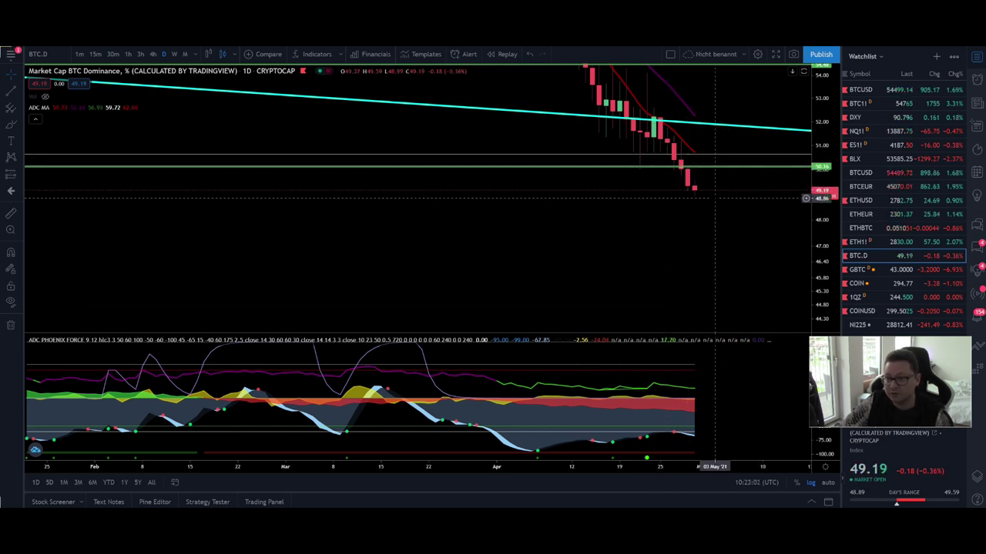
Open the BTCUSD chart and inspect the late-April daily candles against the Fibonacci retracement and moving averages.
left_click(905, 90)
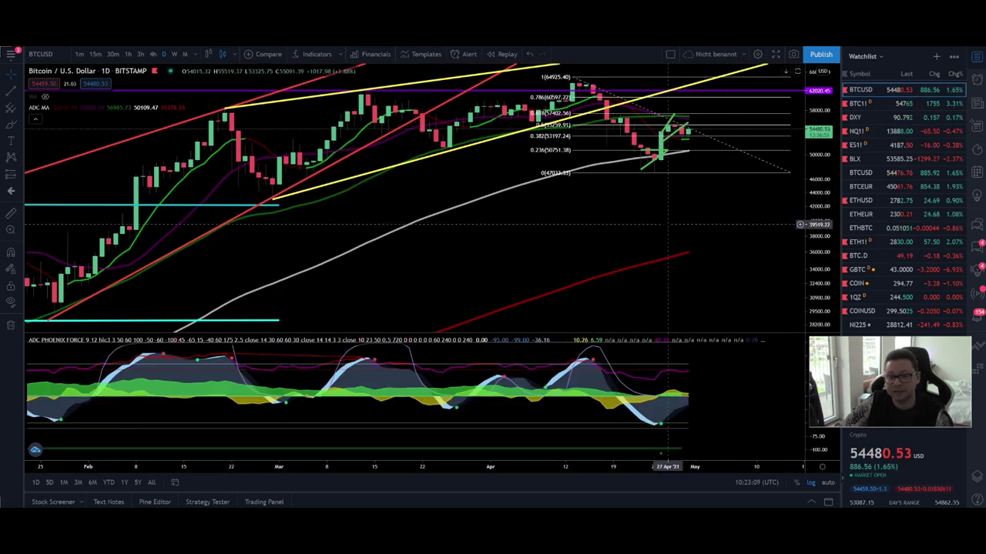
scroll(801, 224, "up", 4)
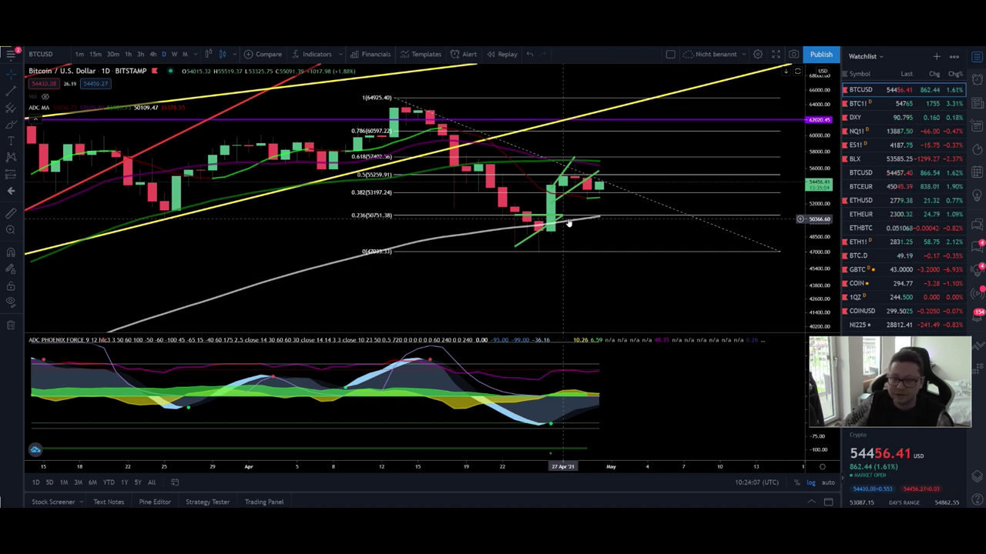
Open the DXY chart and examine the daily candles between the red rising channel lines since December.
left_click(897, 118)
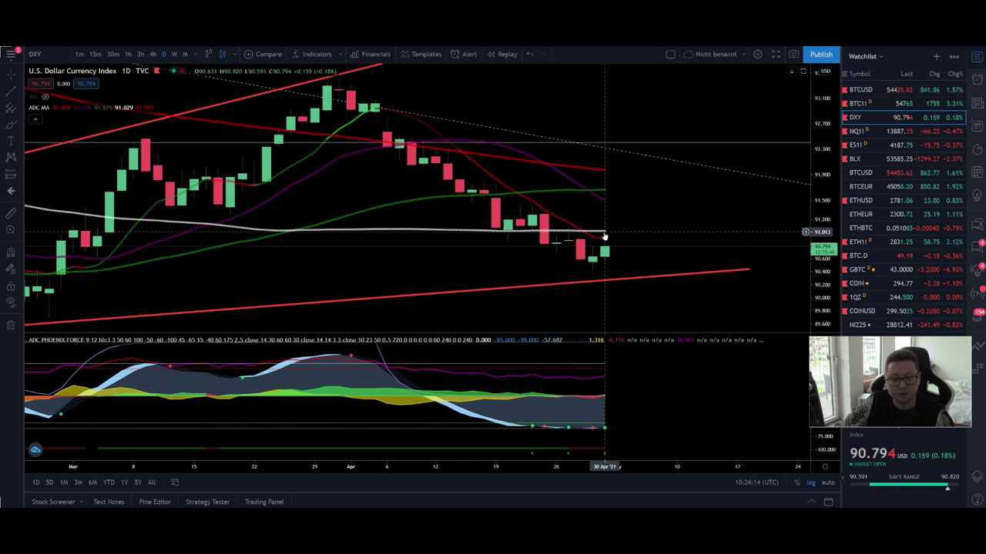
scroll(604, 235, "down", 3)
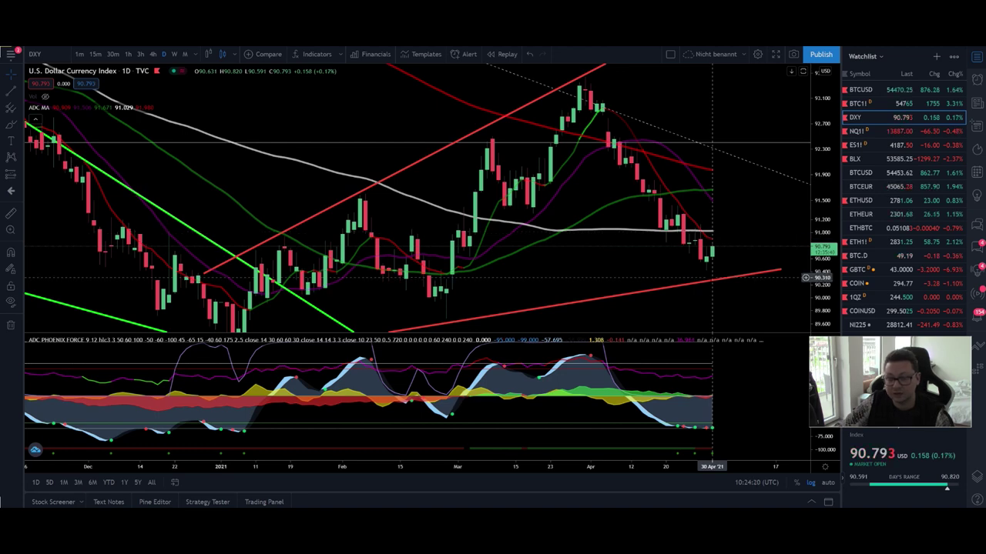
left_click_drag(818, 231, 818, 254)
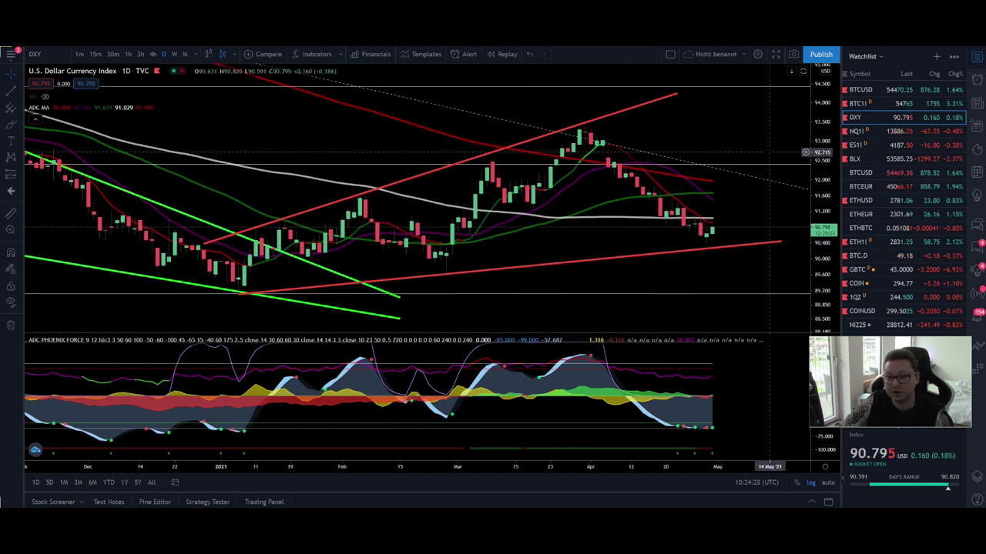
left_click_drag(752, 208, 700, 138)
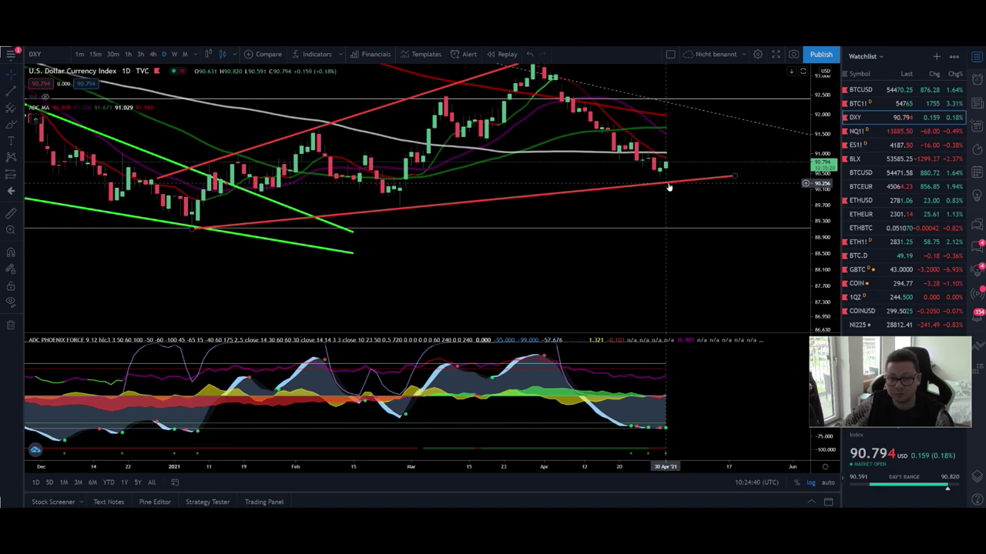
Open the NQ1! futures chart and examine the yellow triangle and the horizontal support levels beneath it.
key("Down")
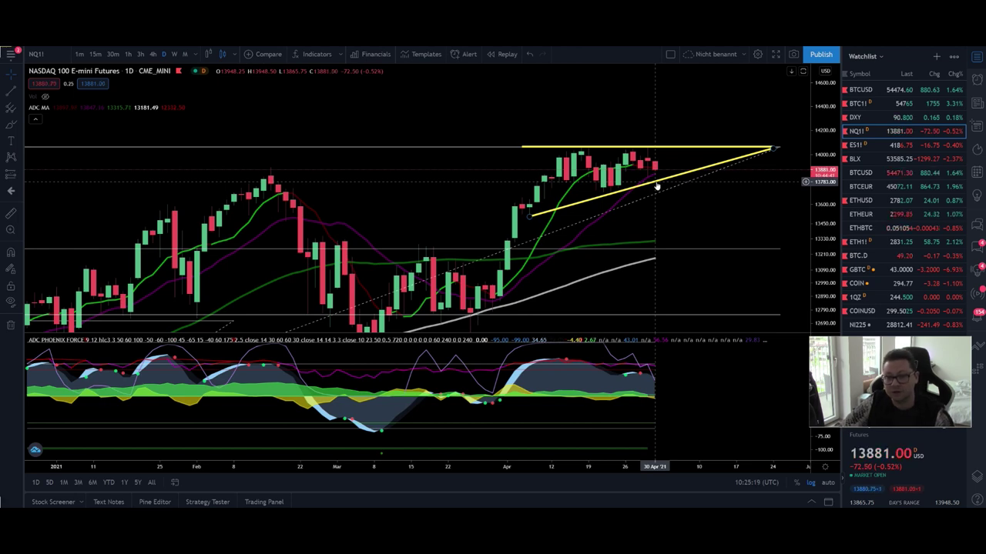
left_click_drag(657, 186, 646, 126)
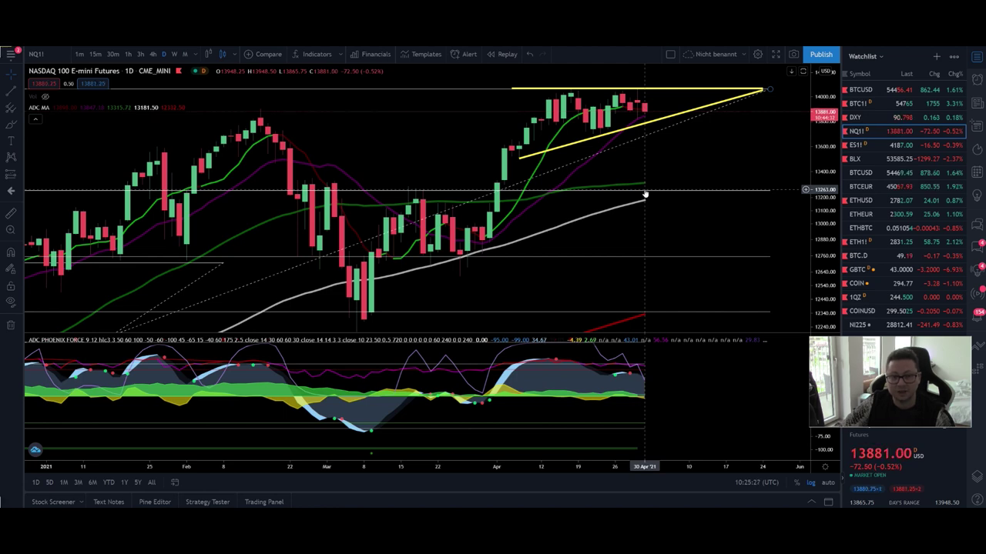
left_click_drag(681, 216, 664, 136)
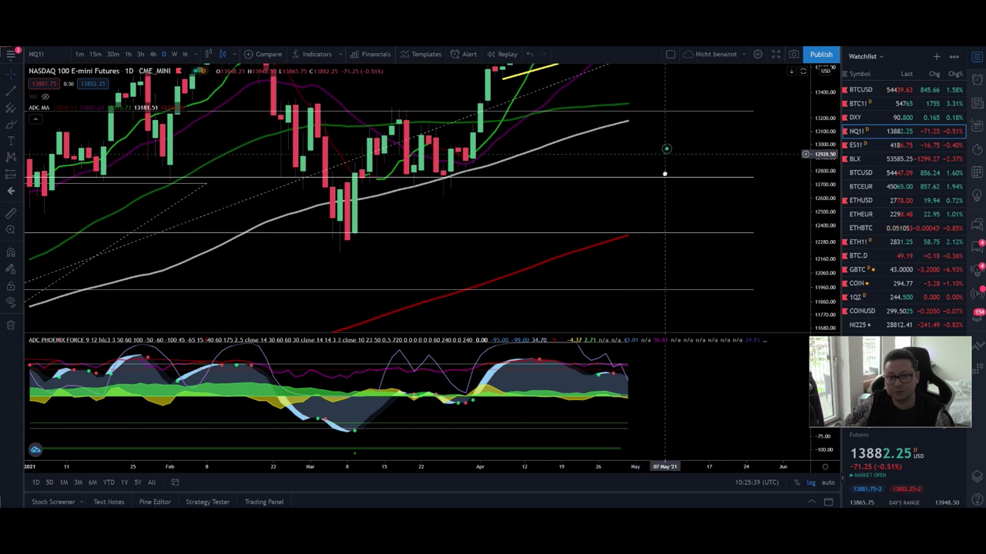
left_click_drag(665, 150, 649, 73)
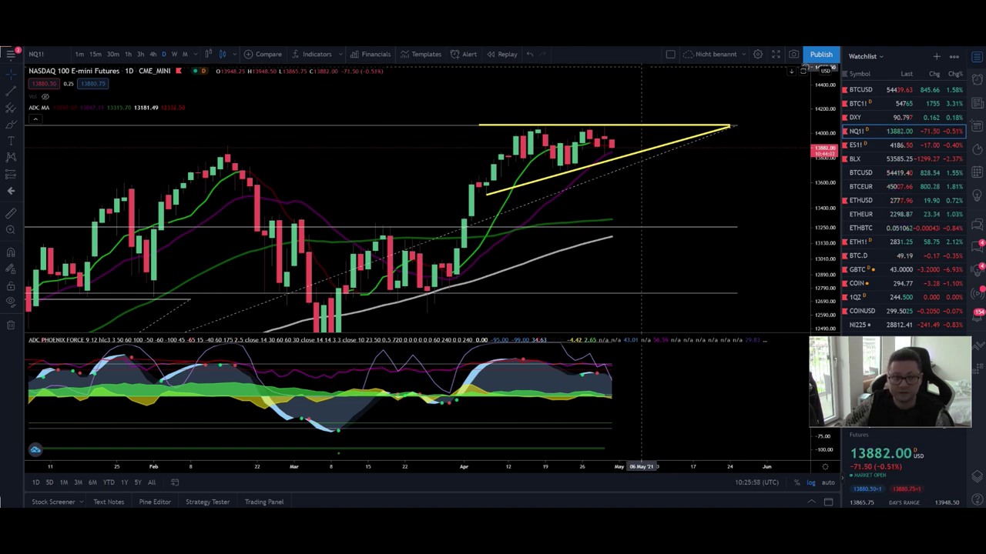
Return to the BTCUSD chart and fit the full Fibonacci retracement from 0 to 1 into view.
left_click(909, 90)
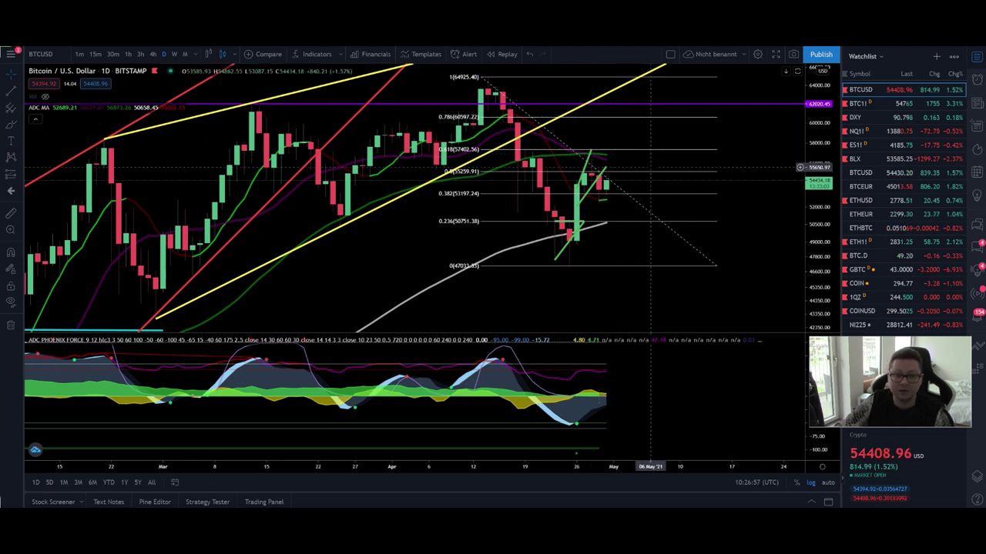
left_click_drag(649, 164, 640, 131)
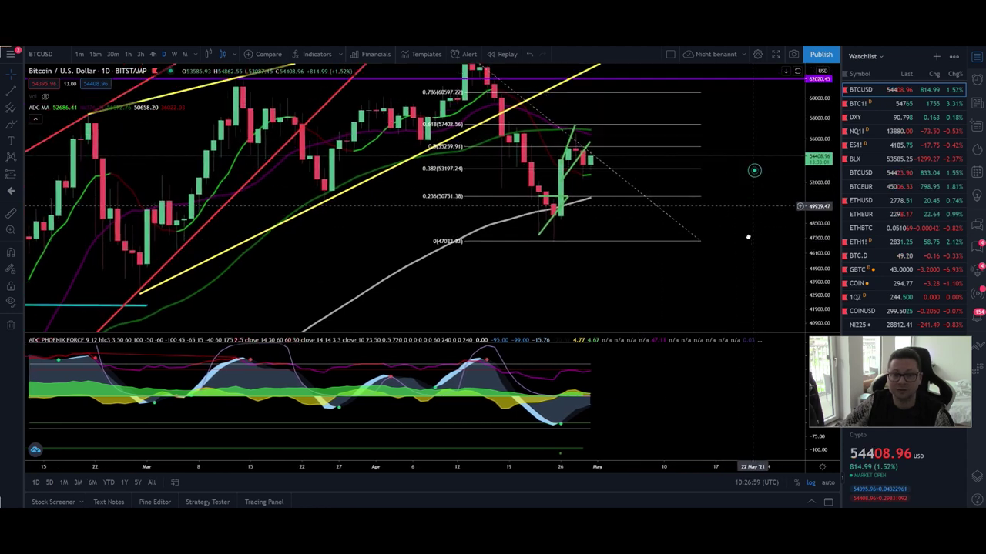
left_click_drag(748, 169, 749, 238)
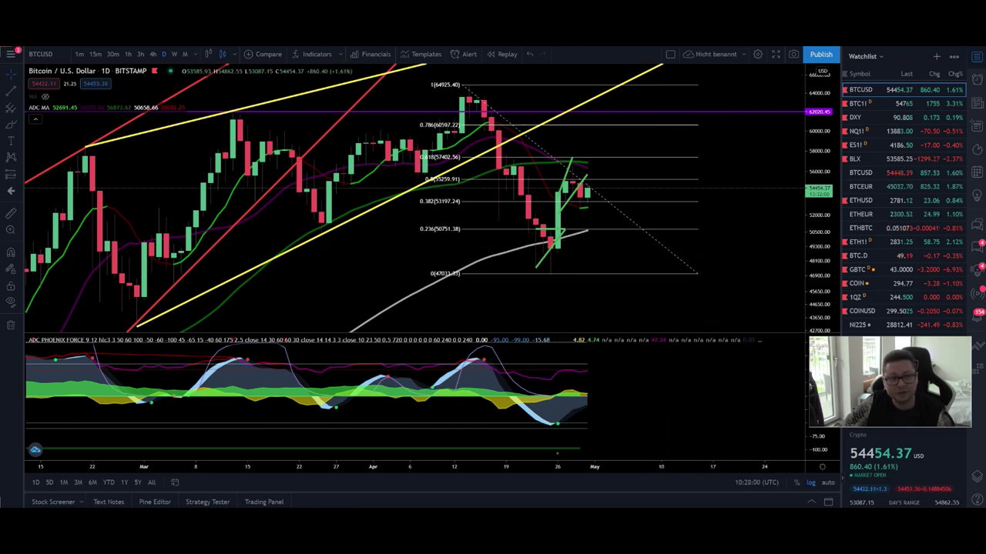
Switch to the YouTube video page and show the player together with the video title.
key("alt+Tab")
scroll(551, 314, "up", 5)
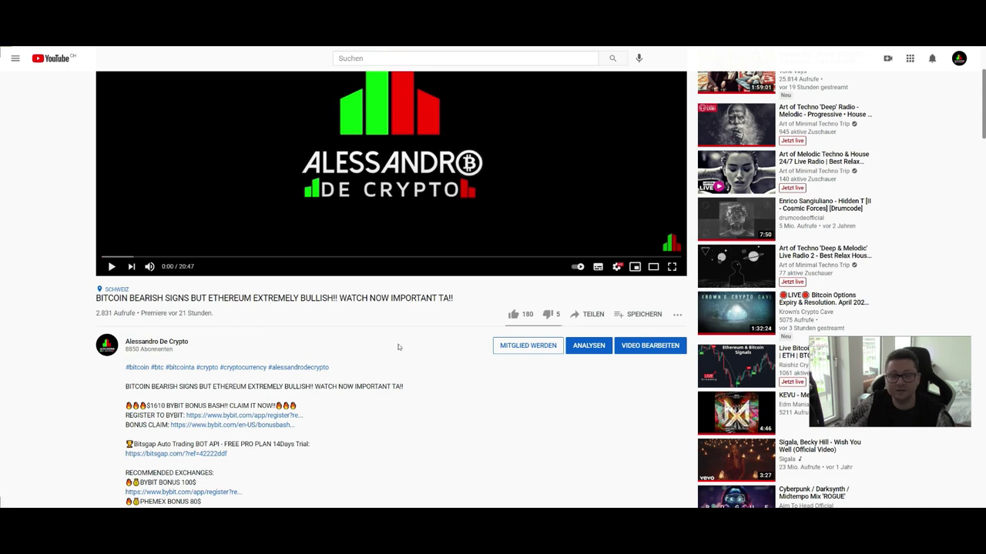
scroll(407, 342, "up", 2)
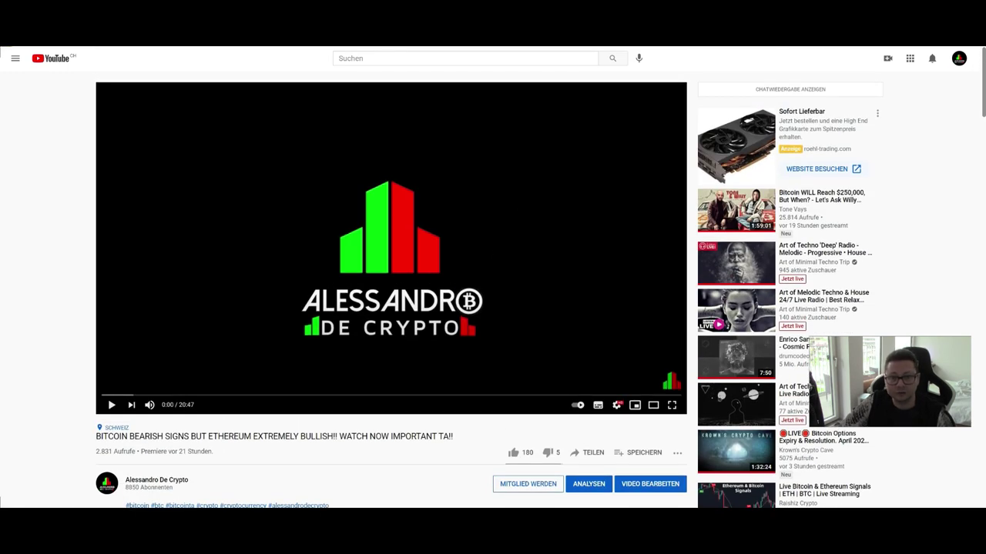
Find the Discord contact line for the BUY / SELL Indicator in the YouTube video description and highlight it with its link.
key("alt+Tab")
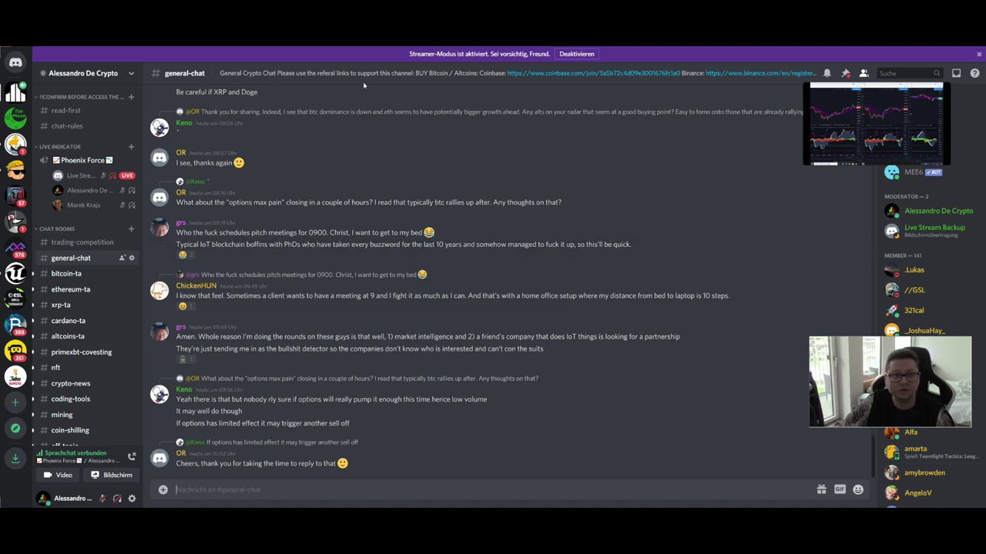
key("alt+Tab")
scroll(195, 225, "down", 5)
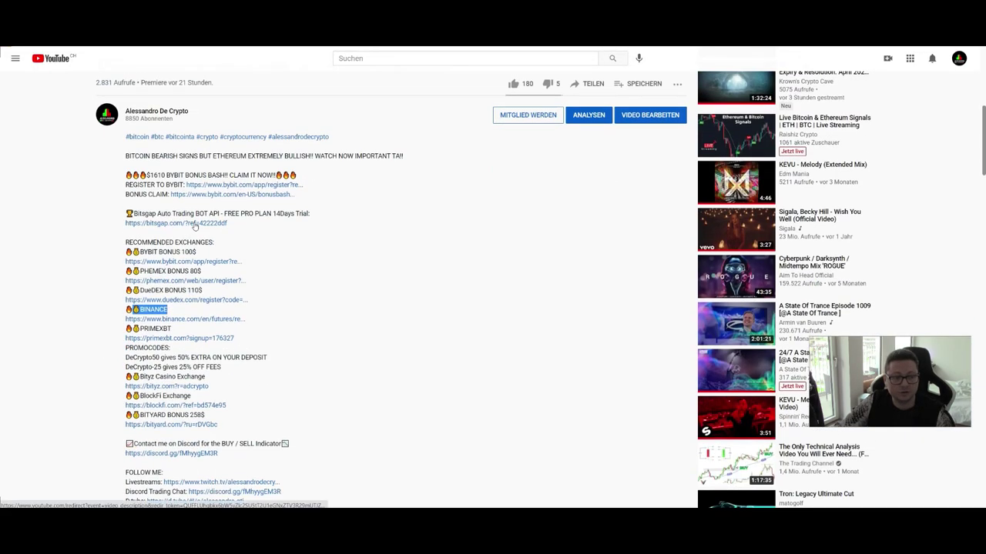
scroll(133, 225, "down", 3)
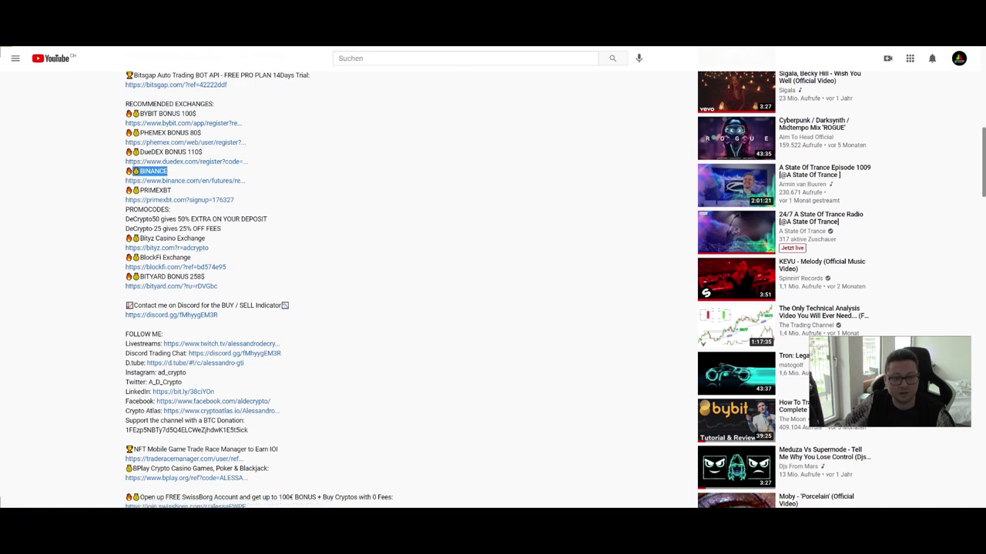
left_click_drag(124, 303, 226, 315)
Switch to Discord, show the read-first channel, and browse the earlier messages in general-chat.
key("alt+Tab")
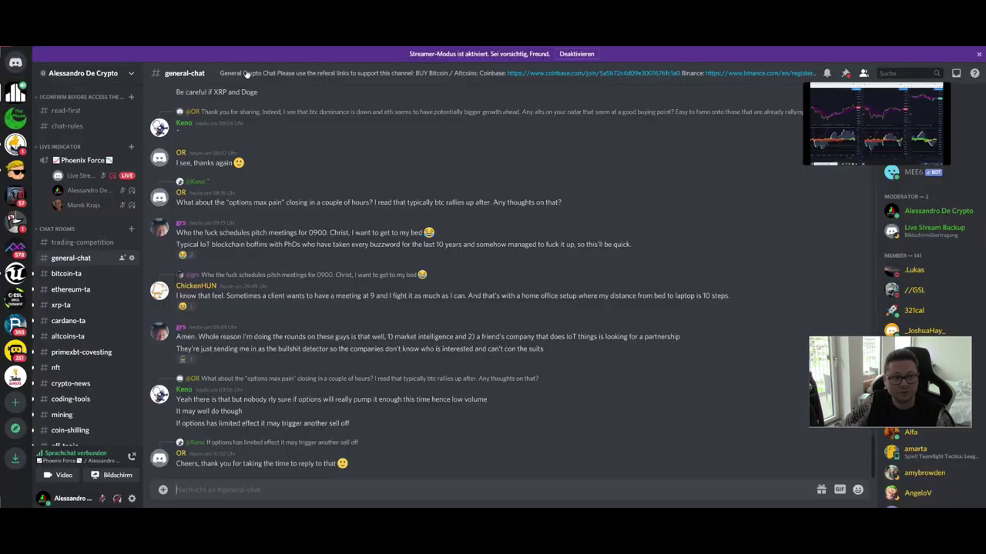
left_click(66, 110)
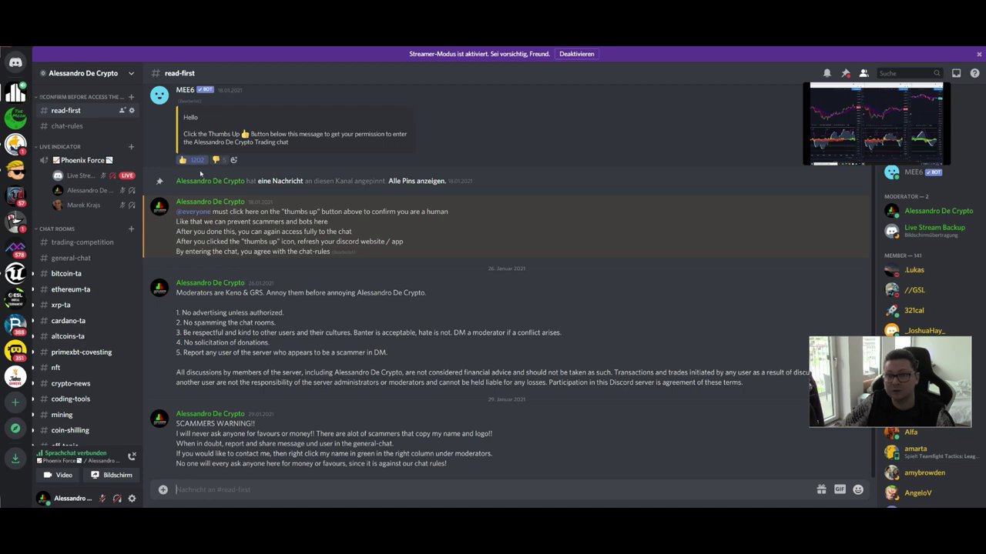
left_click(70, 257)
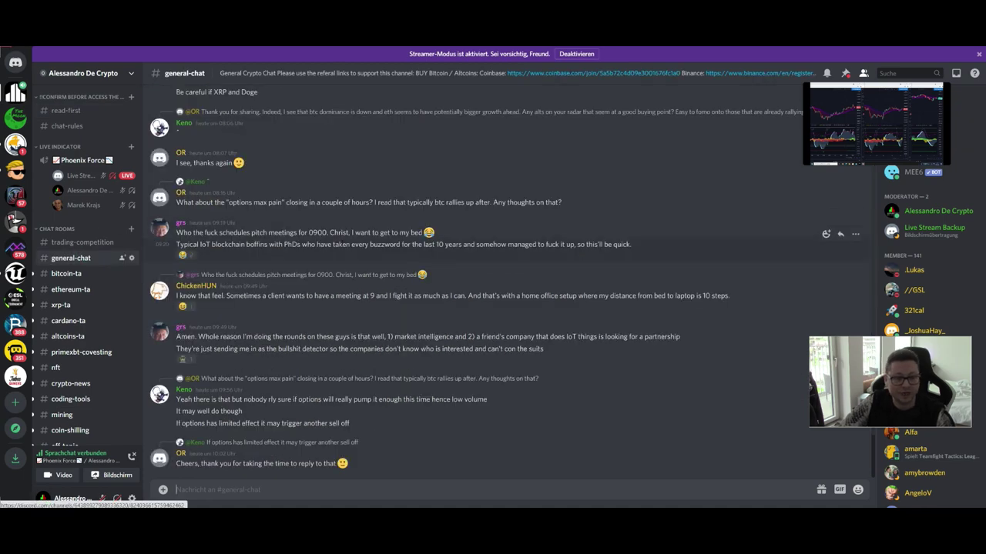
scroll(360, 269, "up", 15)
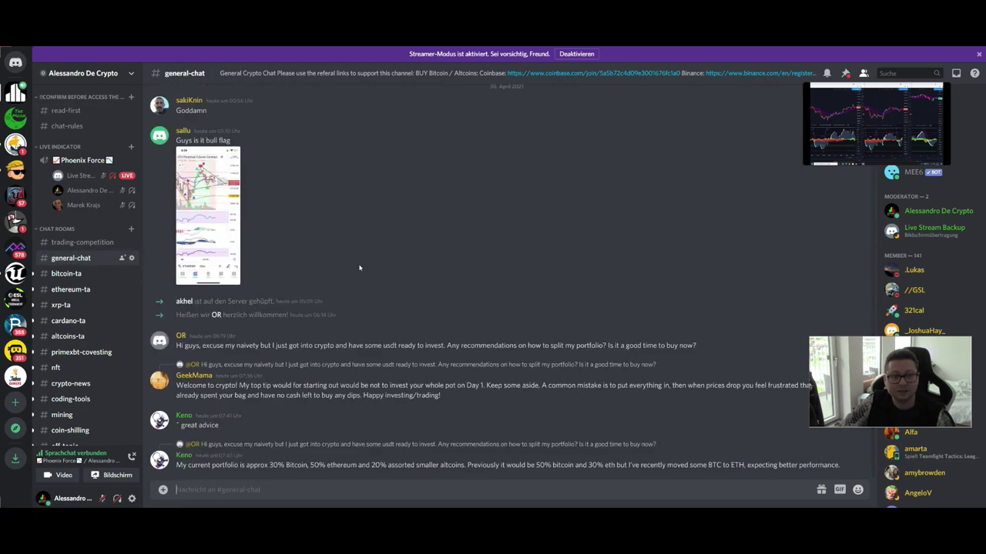
scroll(440, 271, "up", 1)
Show the contact options for the channel owner in the Discord server's moderator list from general-chat, then dismiss them.
left_click(874, 130)
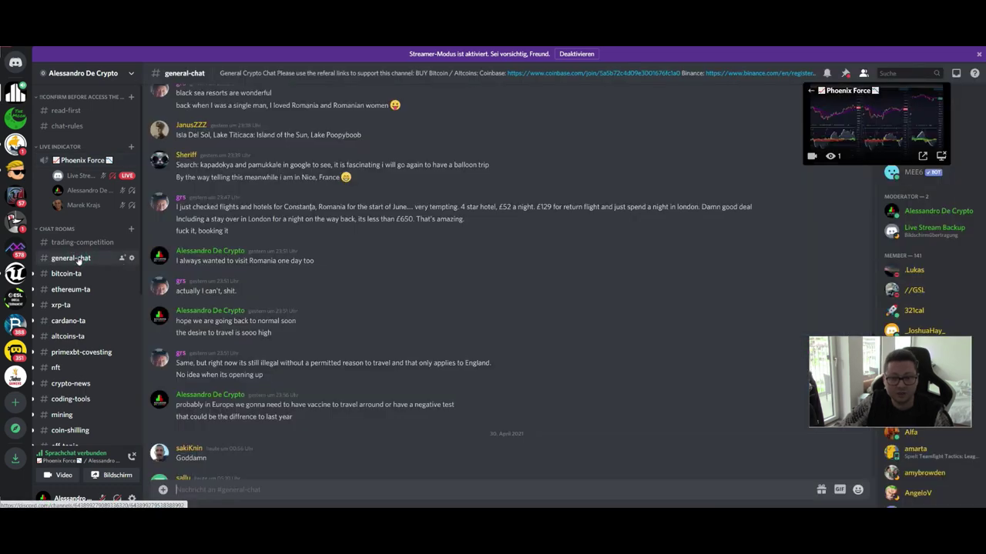
left_click(77, 258)
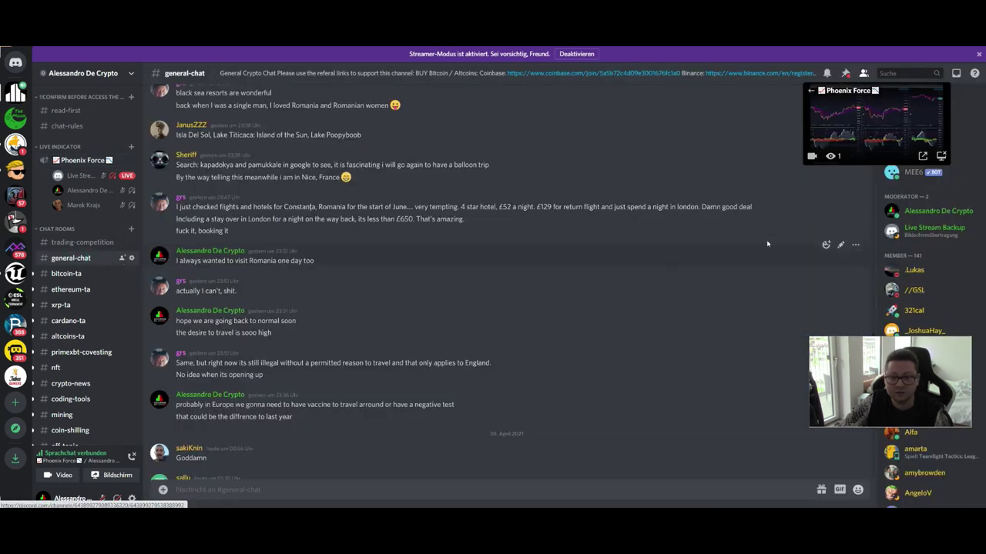
right_click(928, 211)
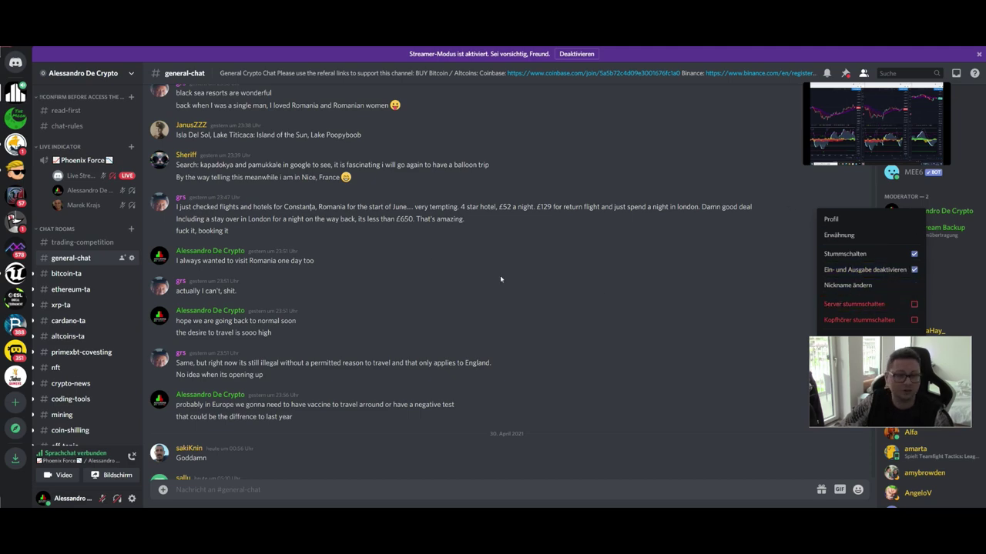
left_click(526, 261)
Show the YouTube video page's player and title again, then switch back to the BTCUSD chart in TradingView.
key("alt+Tab")
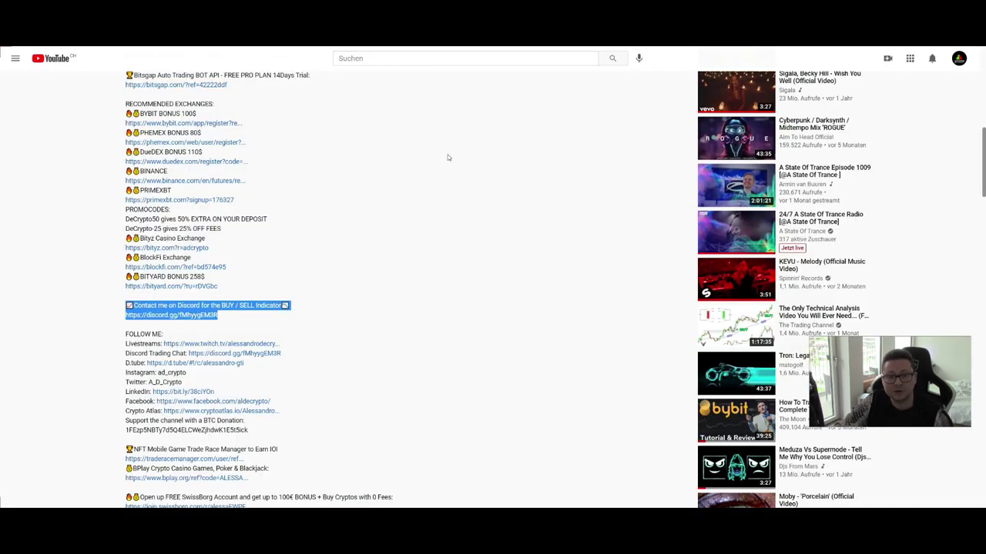
scroll(525, 256, "up", 5)
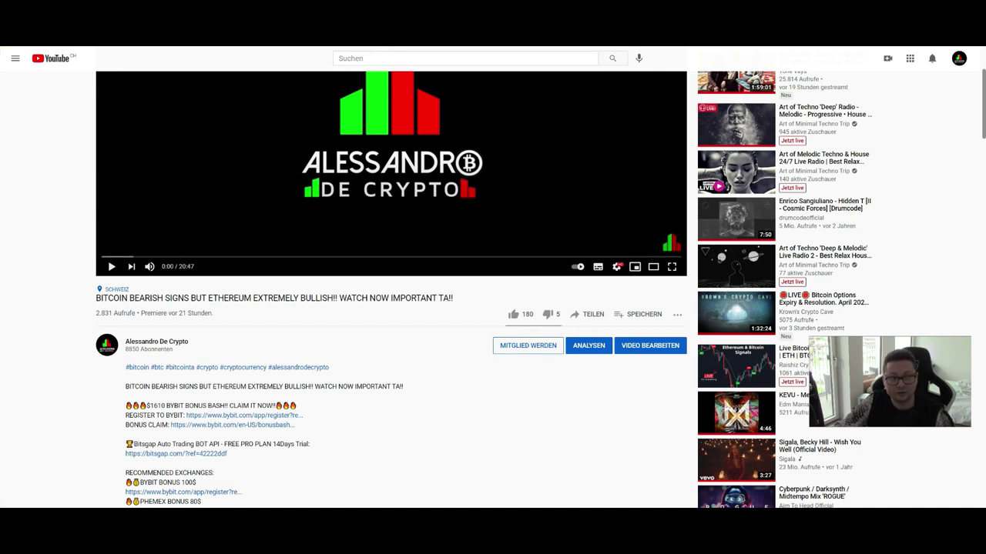
key("alt+Tab")
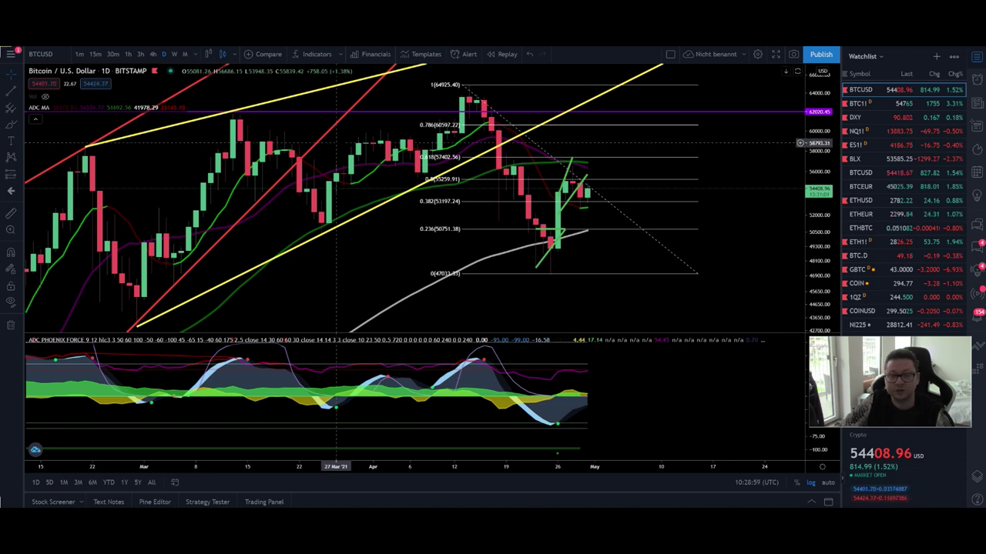